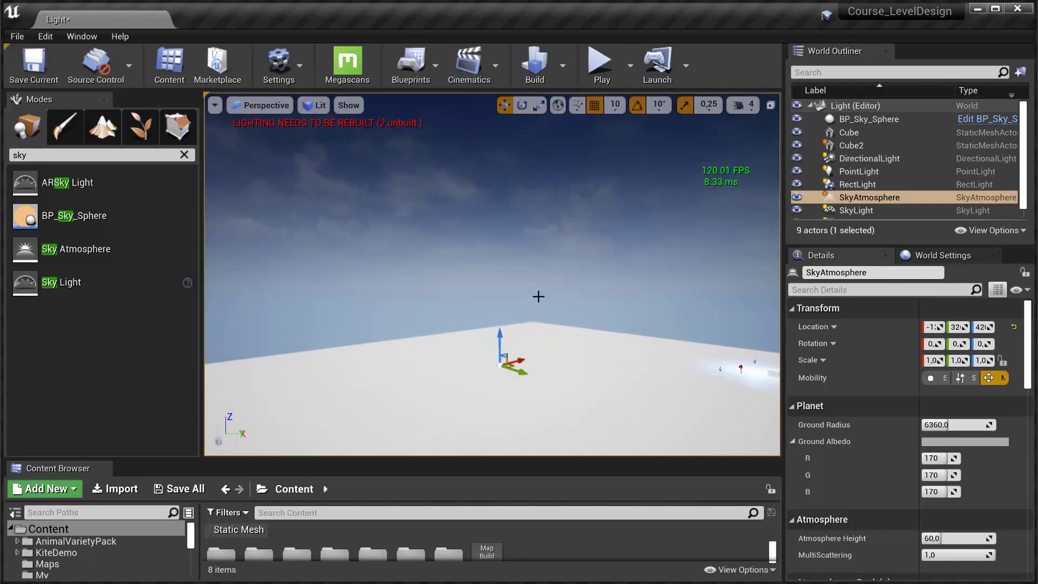
Step: Filter the DirectionalLight's details for "fog" and enable Atmosphere / Fog Sun Light
left_click(883, 158)
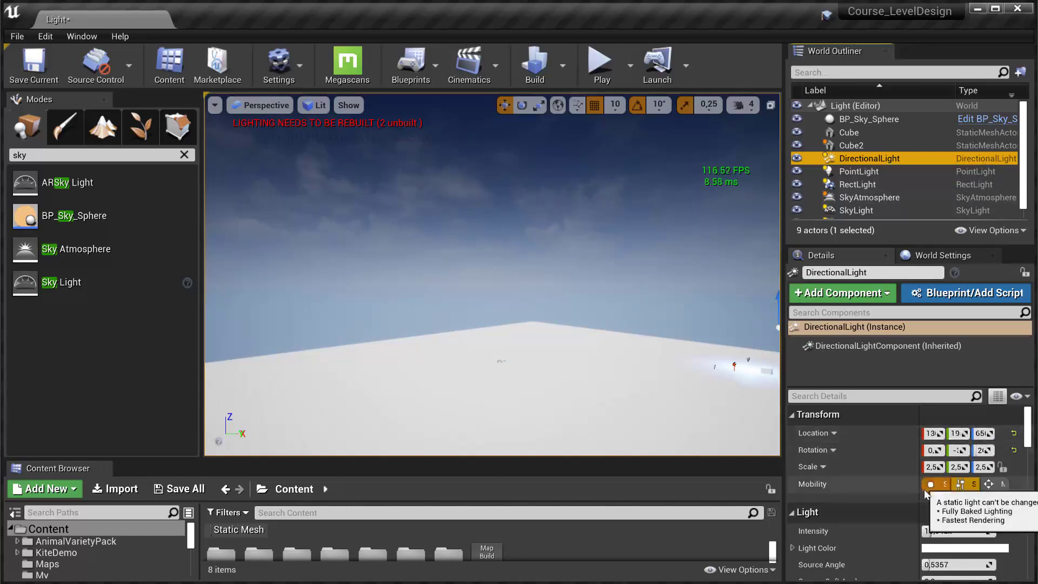
scroll(864, 422, "down", 3)
scroll(864, 422, "up", 2)
scroll(864, 421, "down", 10)
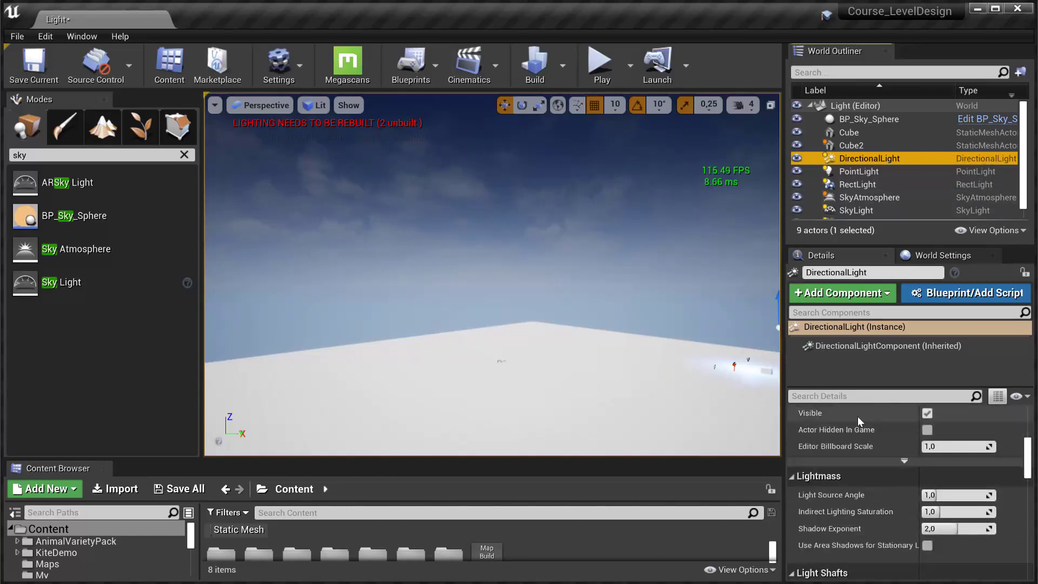
left_click(852, 397)
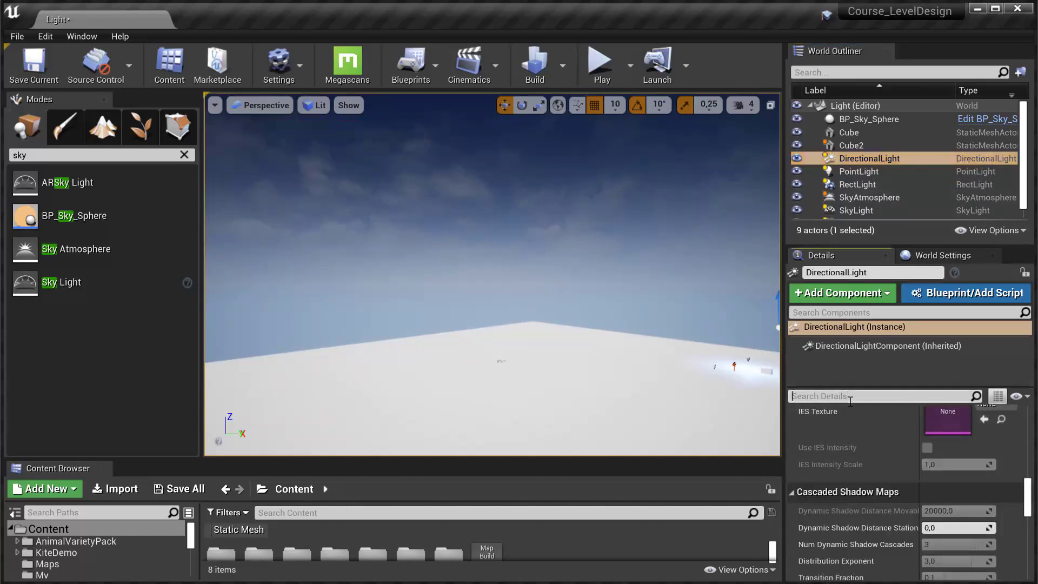
type("fog")
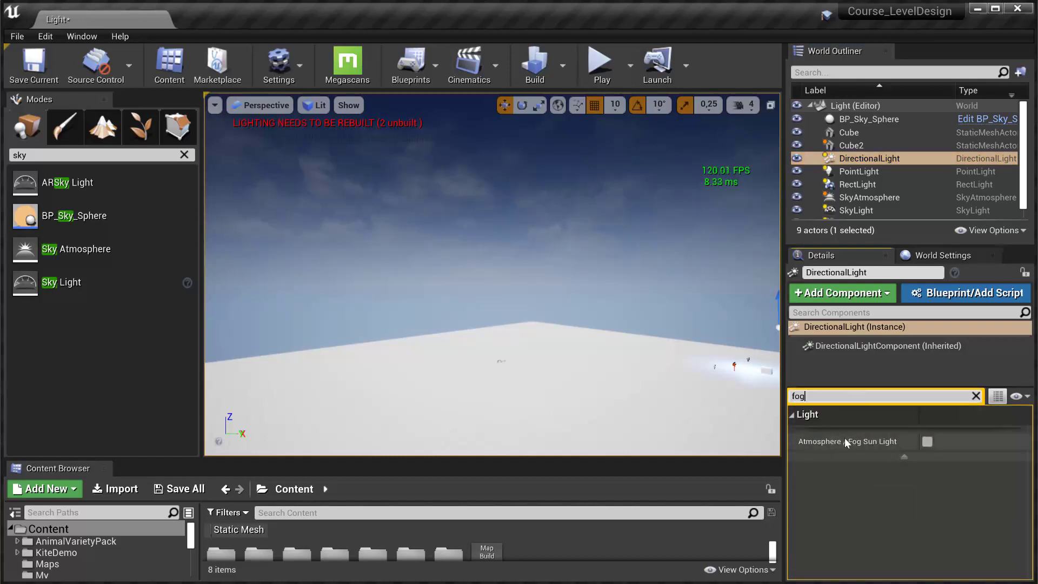
left_click(928, 441)
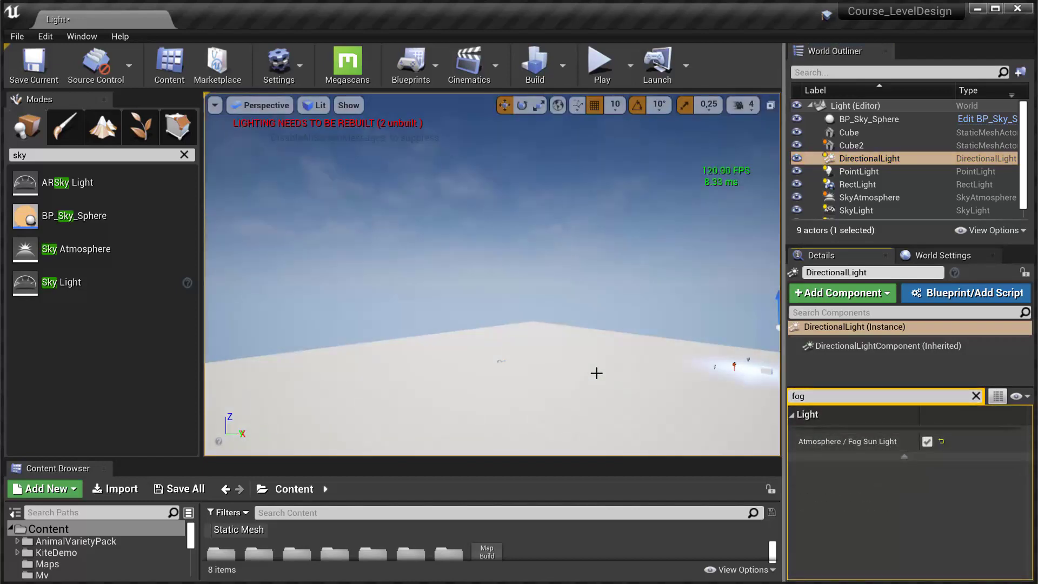
Step: Select BP_Sky_Sphere and frame it in the viewport to view the sphere against the atmosphere
left_click(864, 120)
key("f")
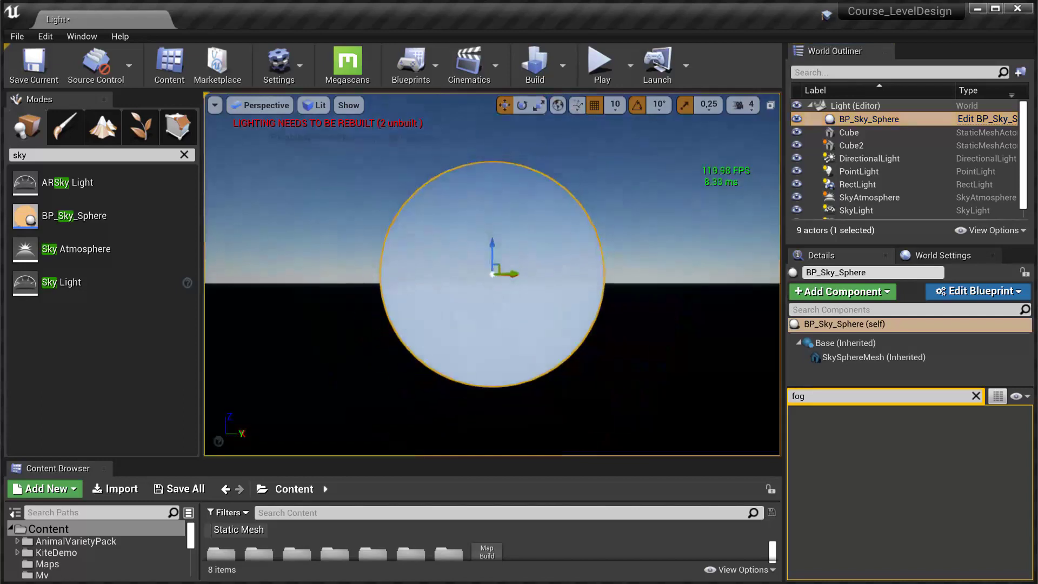
right_click_drag(519, 325, 642, 424)
right_click_drag(666, 352, 667, 353)
key("f")
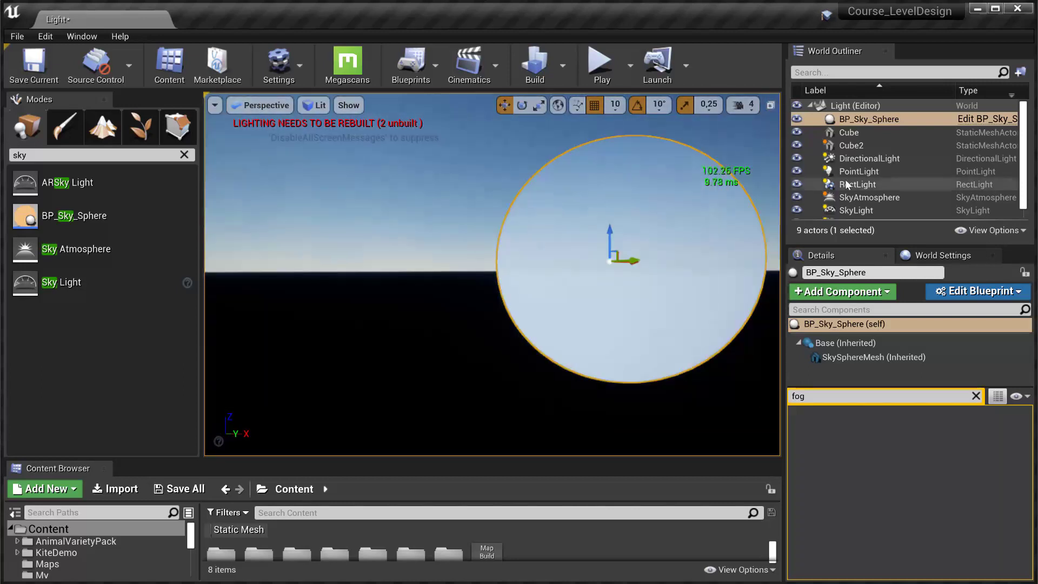
Step: Select SkyAtmosphere and clear the "fog" filter to list all of its properties
left_click(894, 199)
left_click(888, 295)
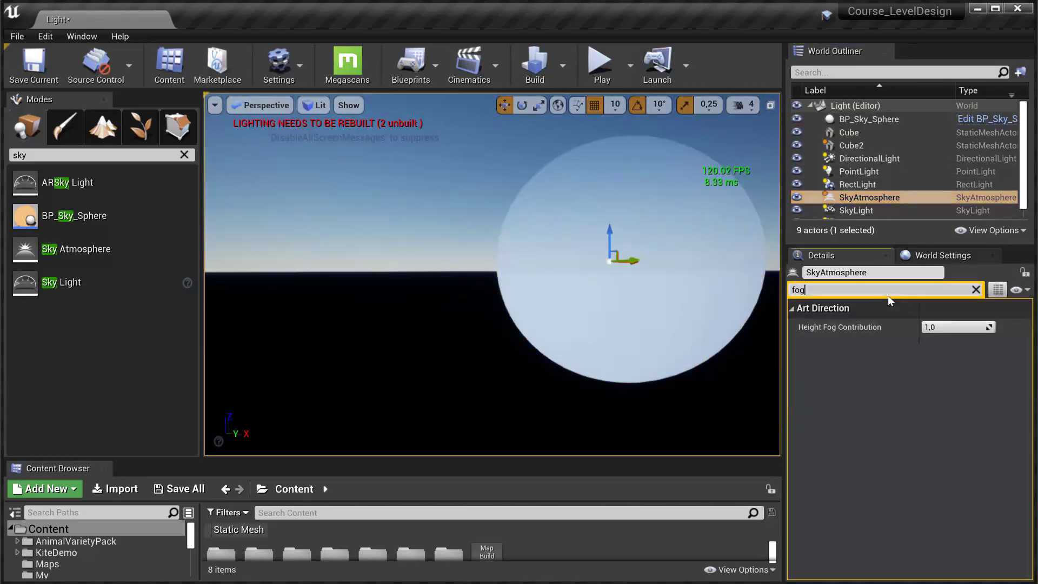
key("BackSpace")
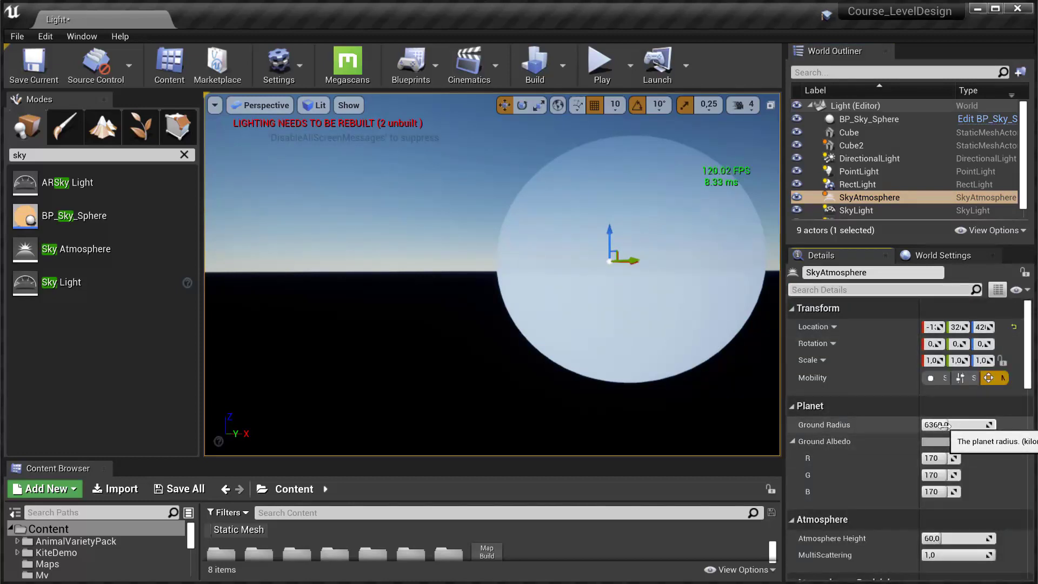
Step: Raise the camera speed to 8 and fly far away from the level to view the planet's atmosphere from space
left_click(743, 104)
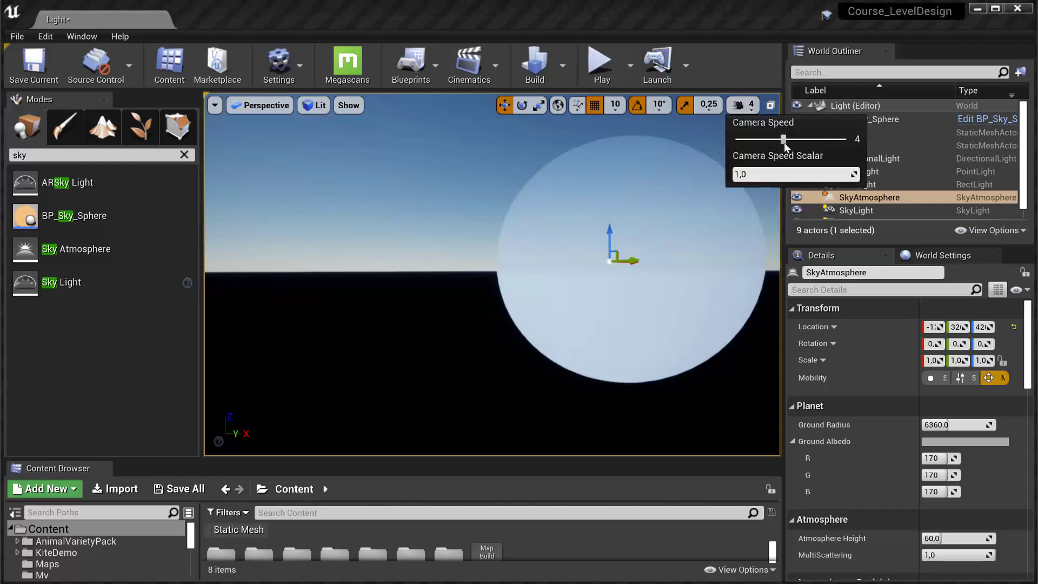
key("s")
mouse_move(565, 251)
right_mouse_down()
mouse_move(565, 292)
mouse_move(595, 303)
mouse_move(564, 251)
right_mouse_up()
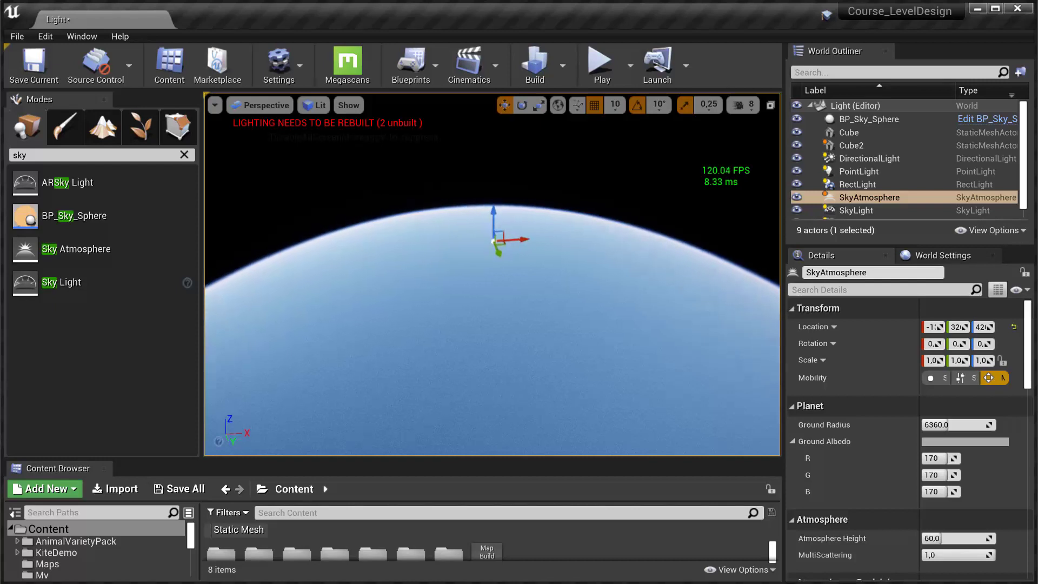
Step: Return the camera speed to 4 and focus the view on the Cube floor
left_click(743, 105)
left_click_drag(741, 174, 733, 174)
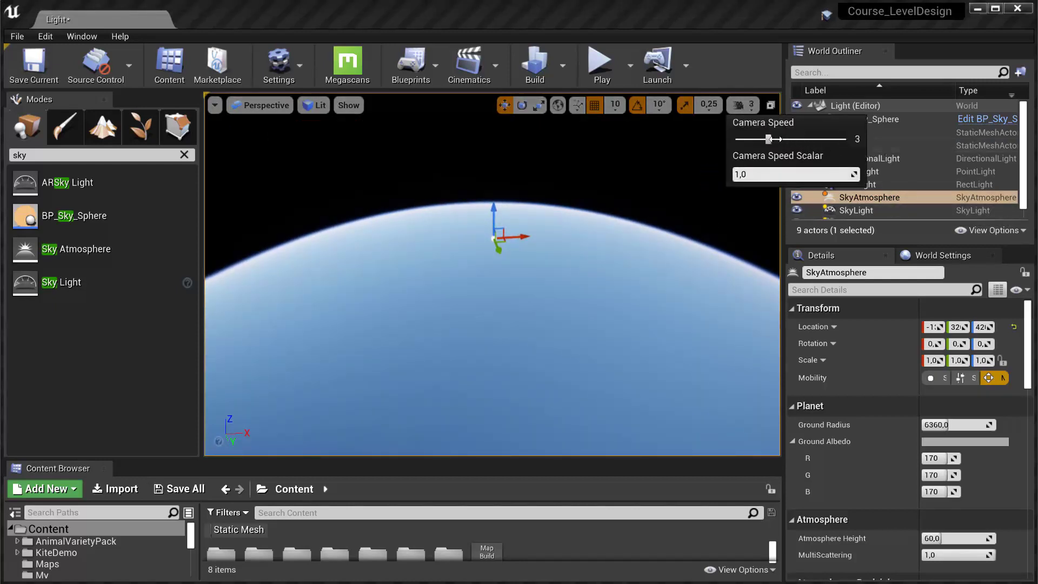
left_click(860, 171)
double_click(848, 132)
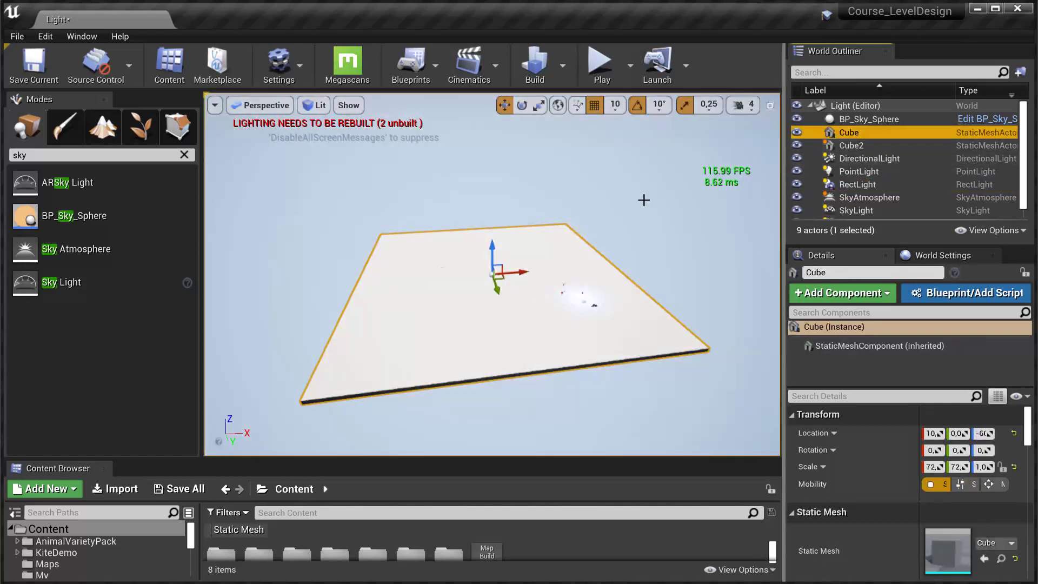
Step: Select SkyAtmosphere and look around the sky to examine the sun and its glow
left_click(890, 198)
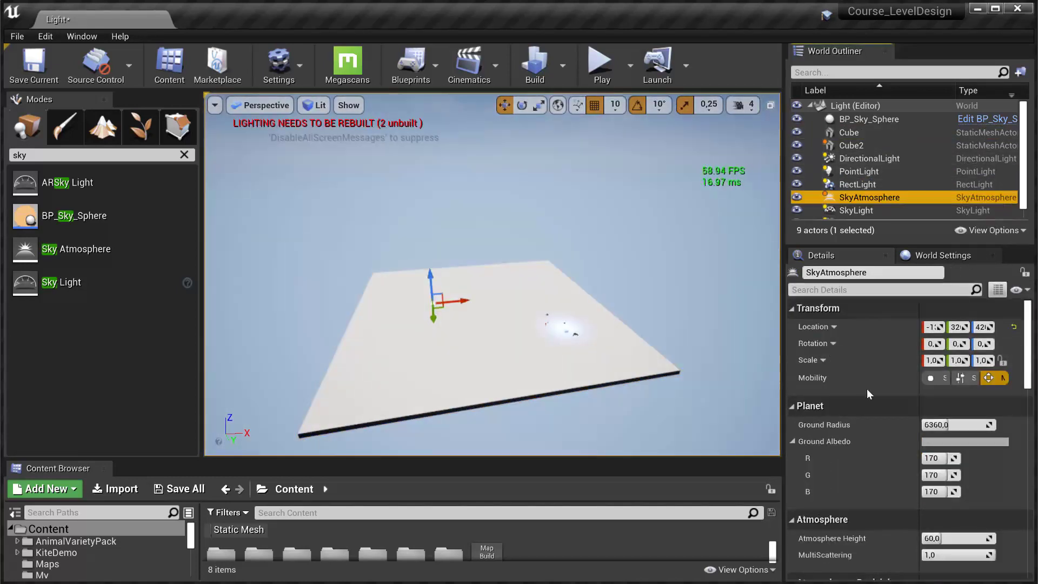
right_click_drag(476, 341, 570, 221)
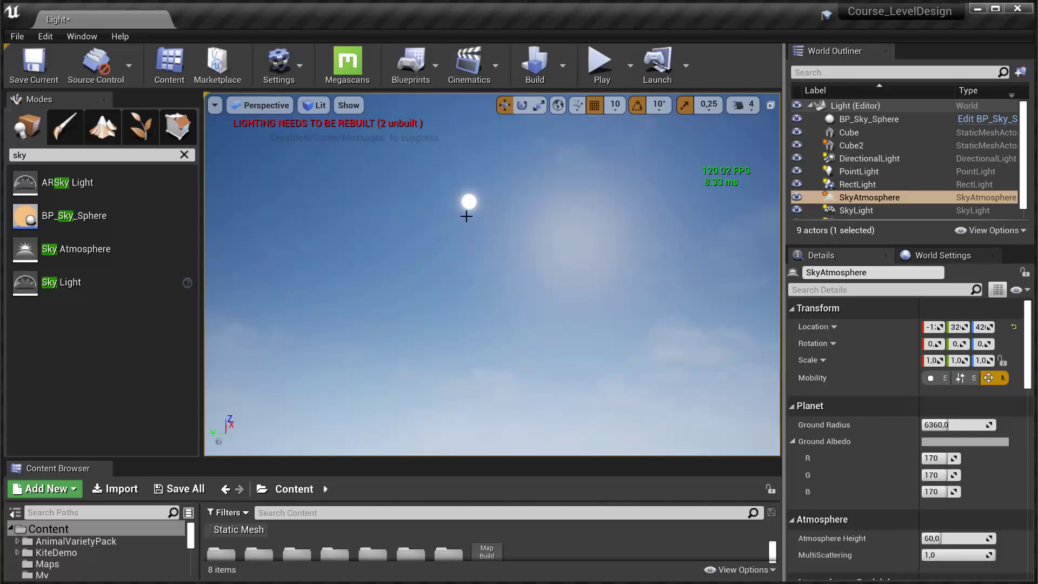
right_click_drag(499, 229, 589, 357)
right_click_drag(508, 281, 520, 192)
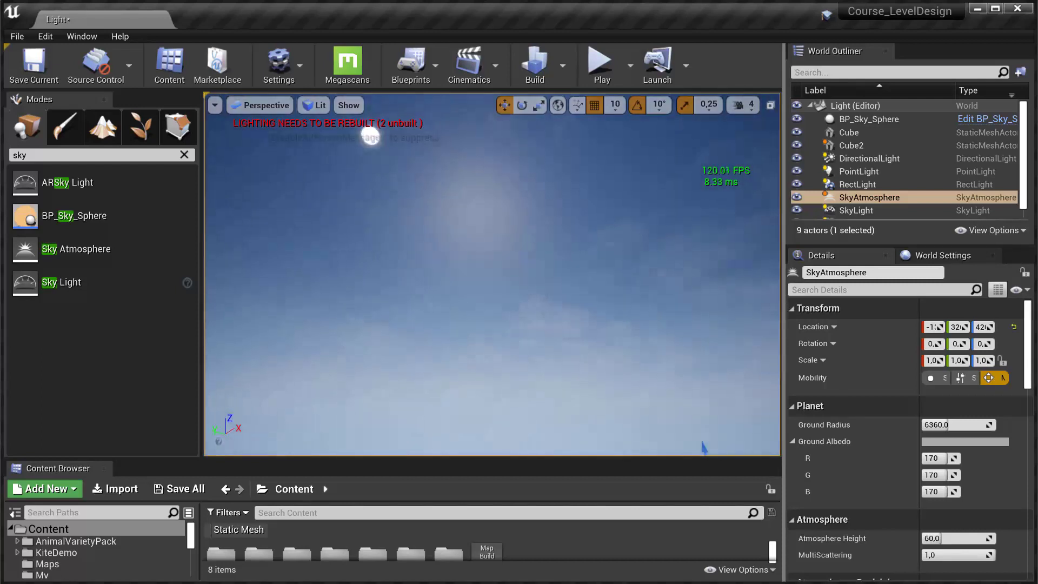
Step: Toggle SkyAtmosphere's visibility off and on repeatedly to compare the sky with and without it, leaving it visible
left_click(797, 198)
left_click(797, 198)
left_click(797, 197)
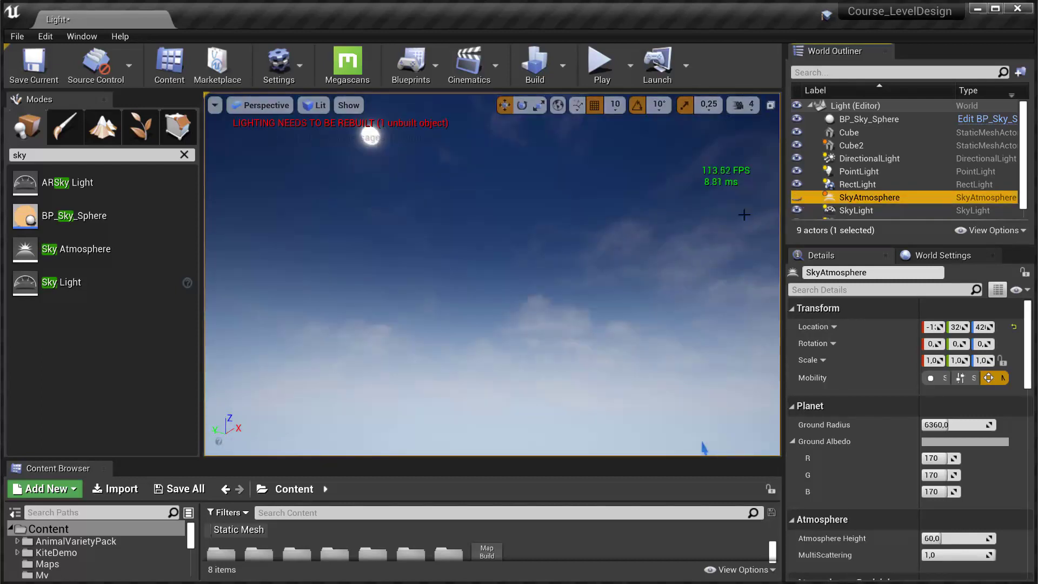
right_click_drag(617, 254, 594, 217)
left_click(797, 197)
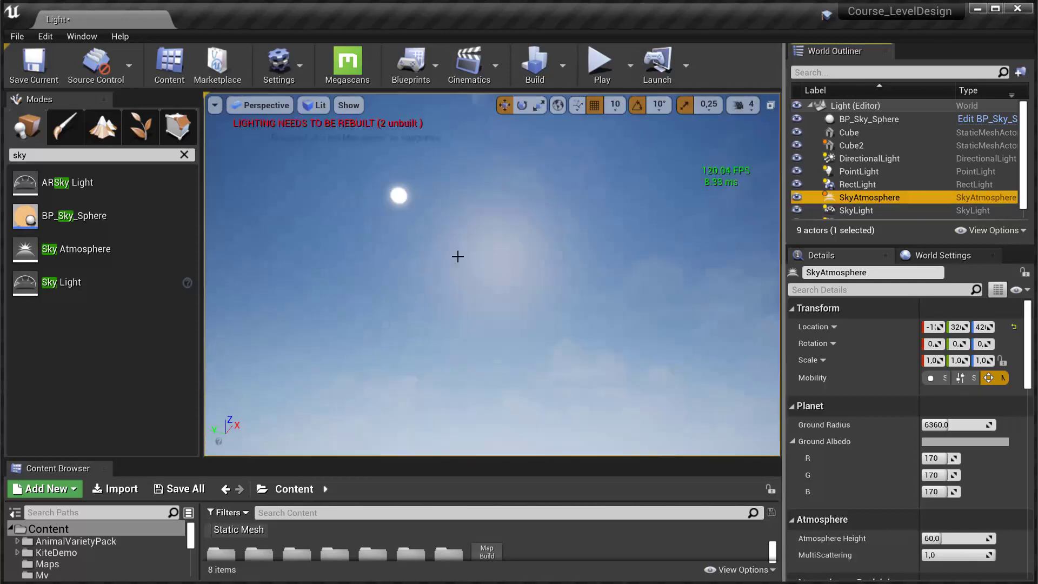
left_click(796, 197)
left_click(796, 198)
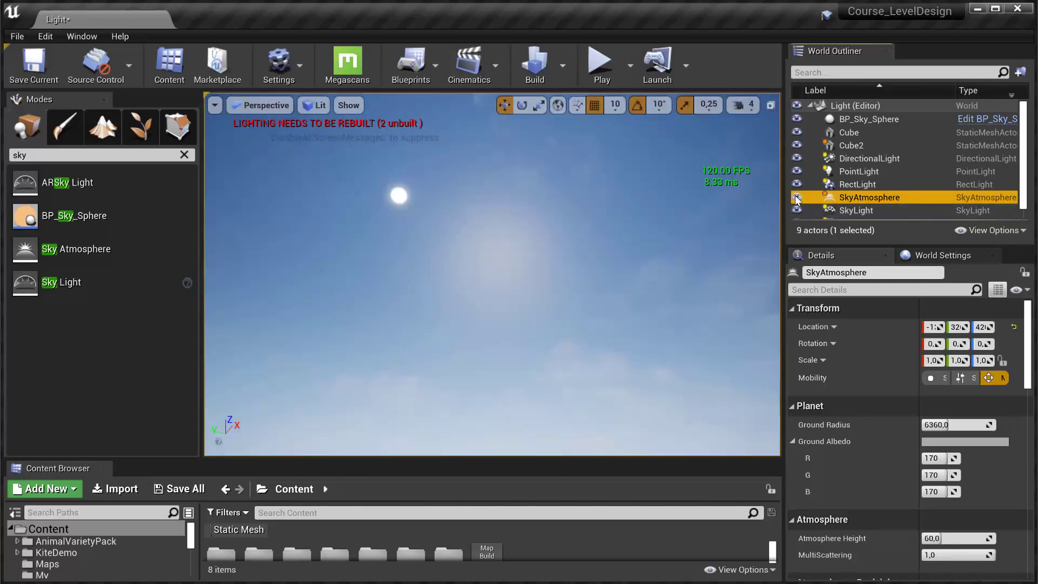
left_click(797, 198)
left_click(797, 198)
left_click(797, 197)
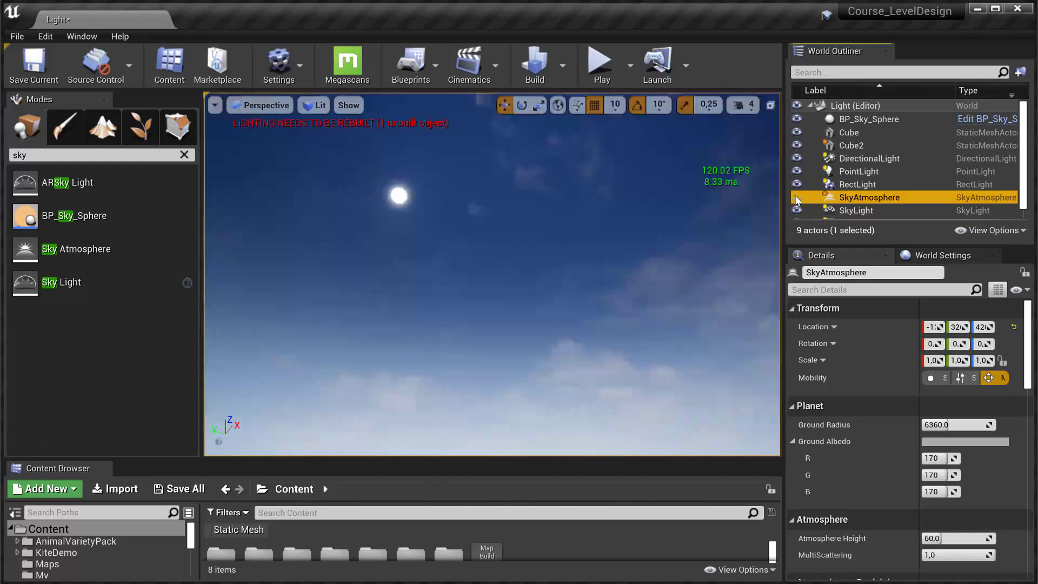
left_click(797, 197)
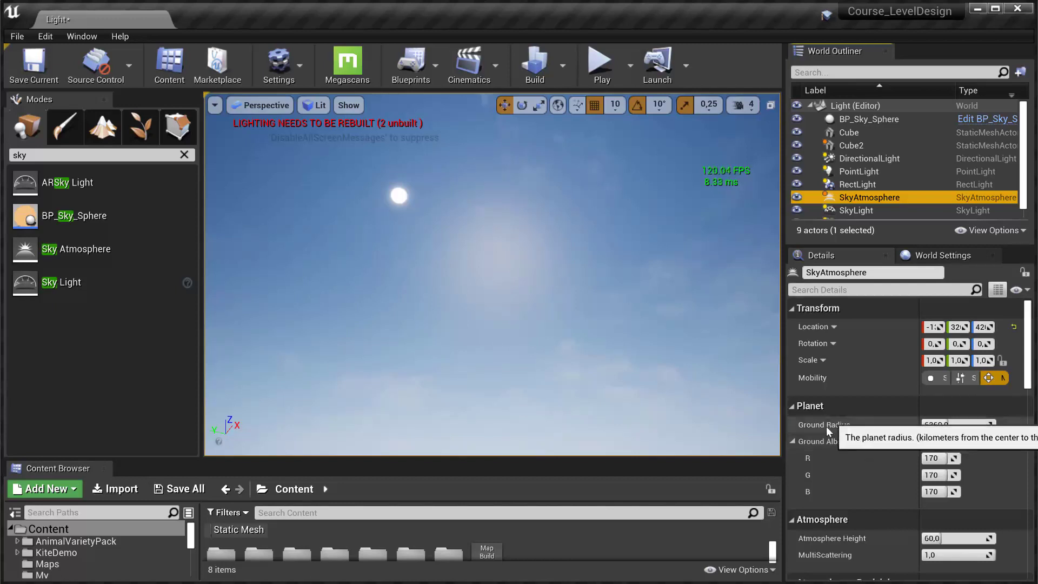
Step: Try a yellow Ground Albedo on SkyAtmosphere with R 255, G 255 and B 84
scroll(919, 433, "down", 3)
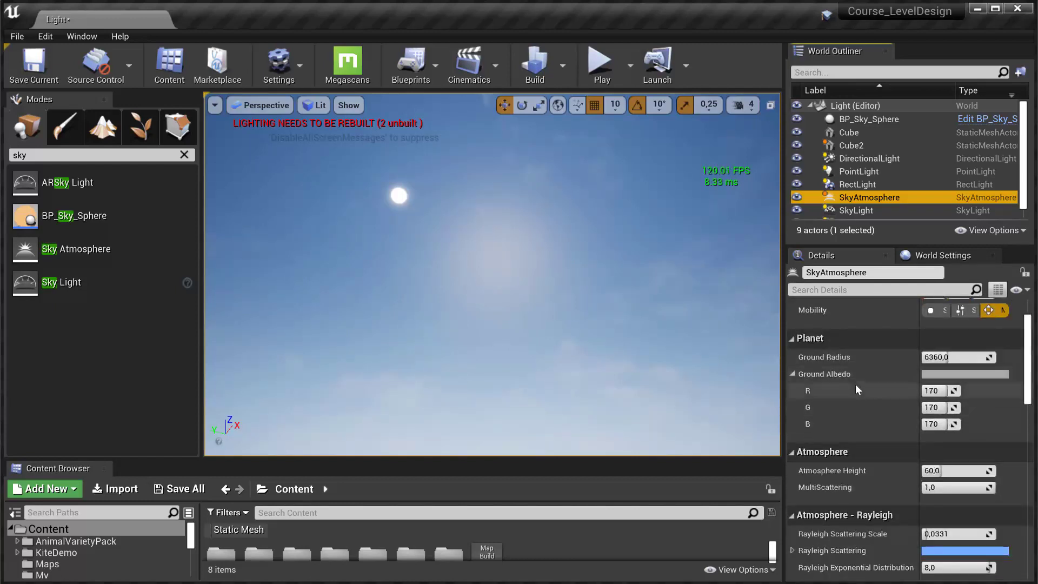
left_click(885, 381)
left_click_drag(930, 394, 959, 410)
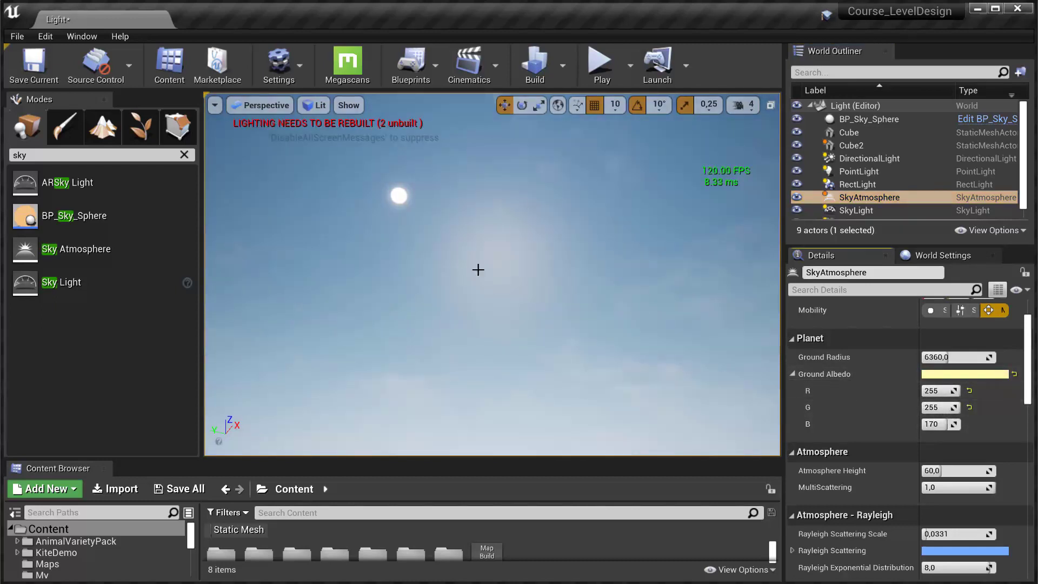
mouse_move(942, 424)
left_mouse_down()
mouse_move(923, 424)
mouse_move(934, 424)
left_mouse_up()
type("4")
key("Return")
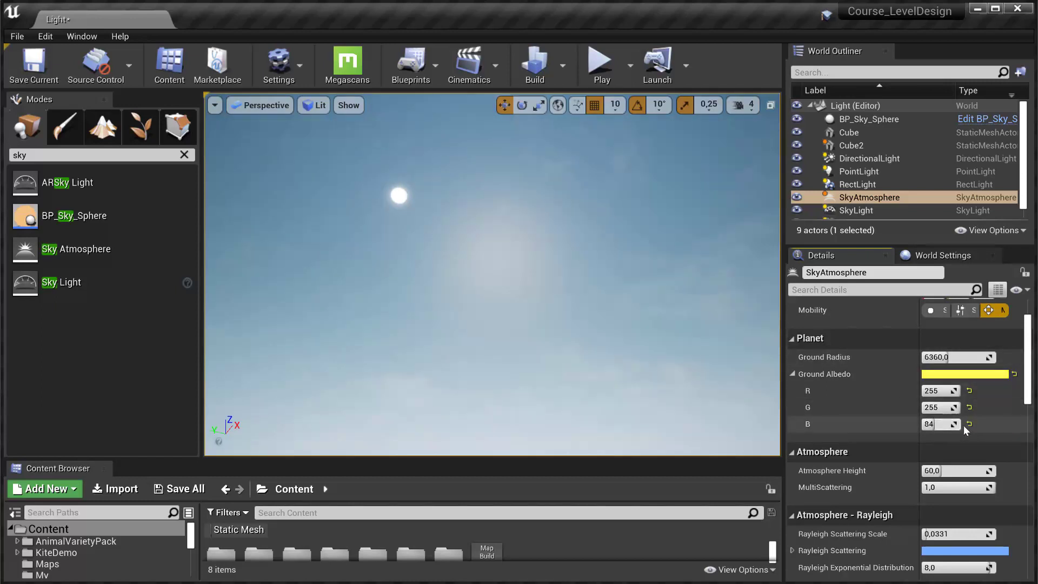
Step: Reset the Ground Albedo's B, G and R channels to their defaults
left_click(969, 424)
left_click(969, 407)
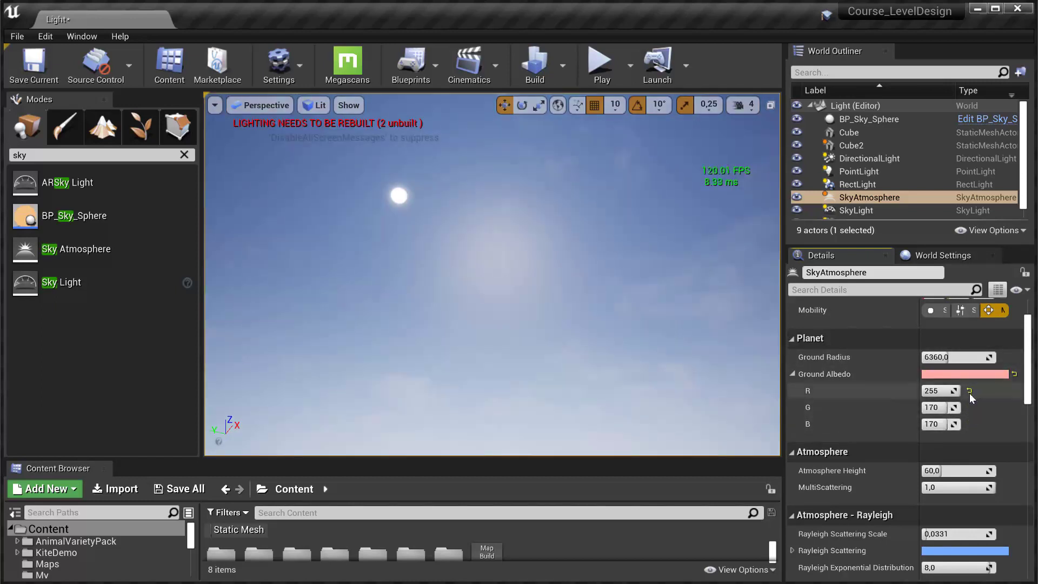
left_click(969, 391)
Step: Try Atmosphere Height values of about 25 and 51, and reset the height to its default
right_click_drag(646, 342, 647, 433)
right_click_drag(767, 417, 760, 324)
left_click_drag(939, 470, 939, 470)
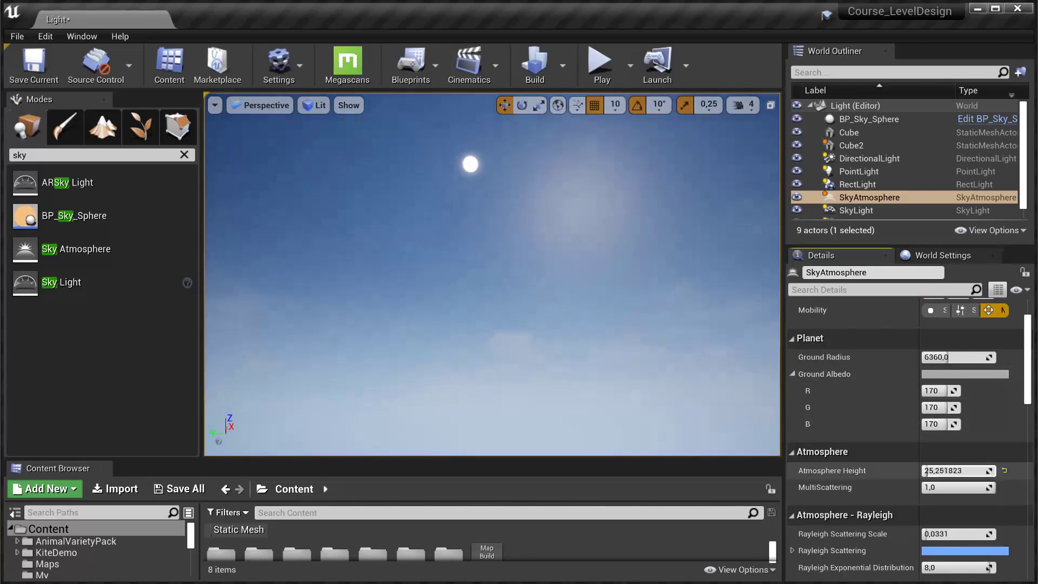
key("ctrl+a")
type("10")
key("Return")
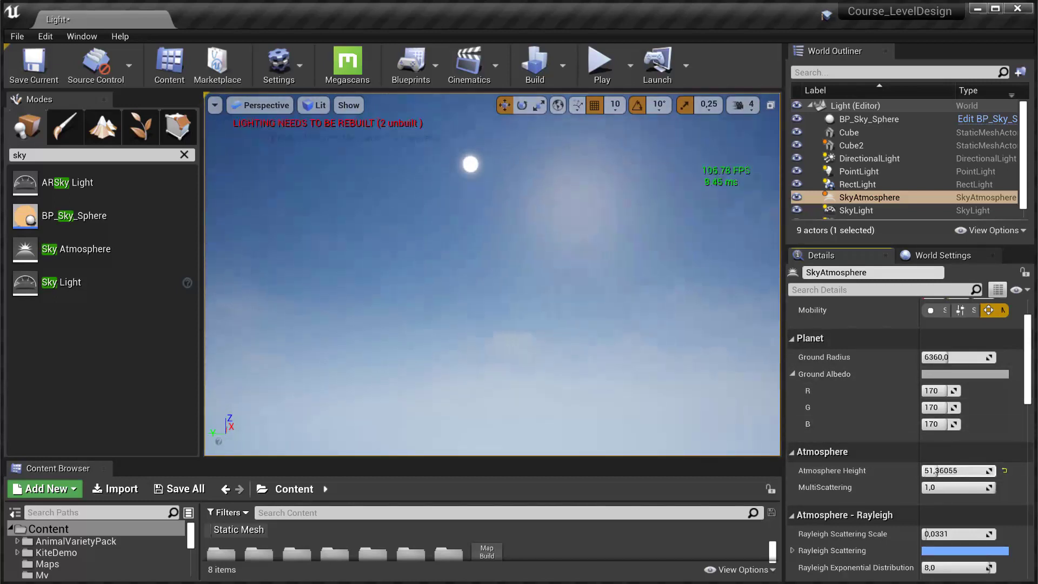
mouse_move(937, 470)
left_mouse_down()
mouse_move(978, 483)
mouse_move(951, 487)
mouse_move(981, 487)
mouse_move(931, 487)
left_mouse_up()
left_click(1005, 470)
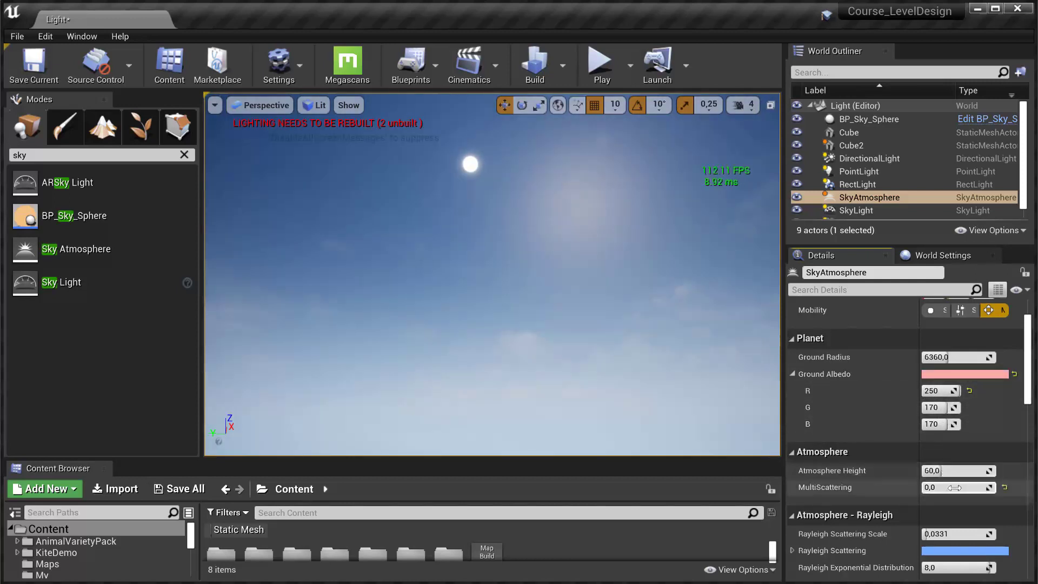
Step: Try a Ground Albedo with G 255 and B 65 at a MultiScattering of 1.0, and reset the albedo channels
mouse_move(934, 408)
left_mouse_down()
mouse_move(960, 407)
mouse_move(929, 424)
left_mouse_up()
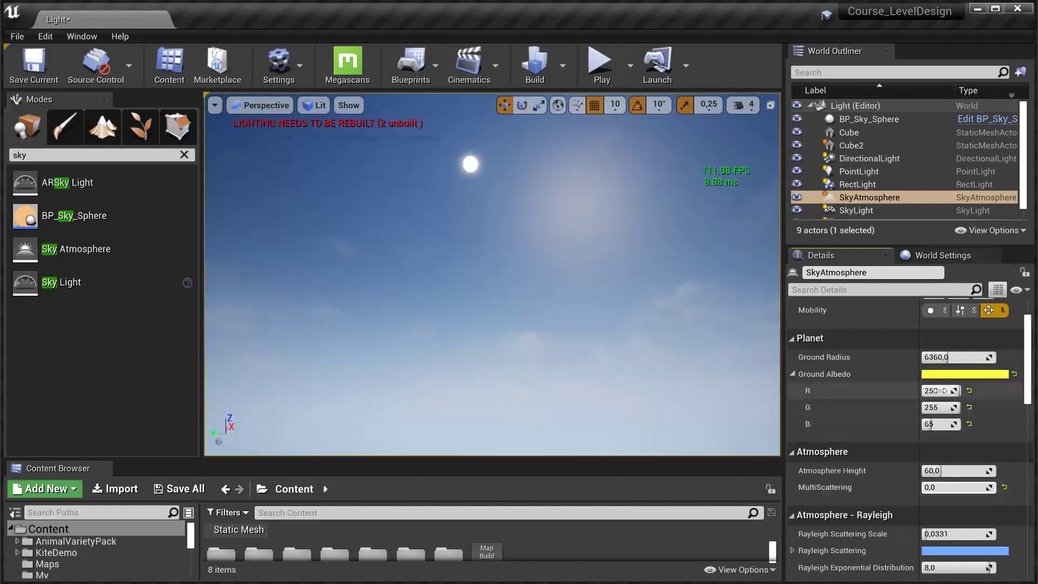
left_click_drag(936, 487, 995, 487)
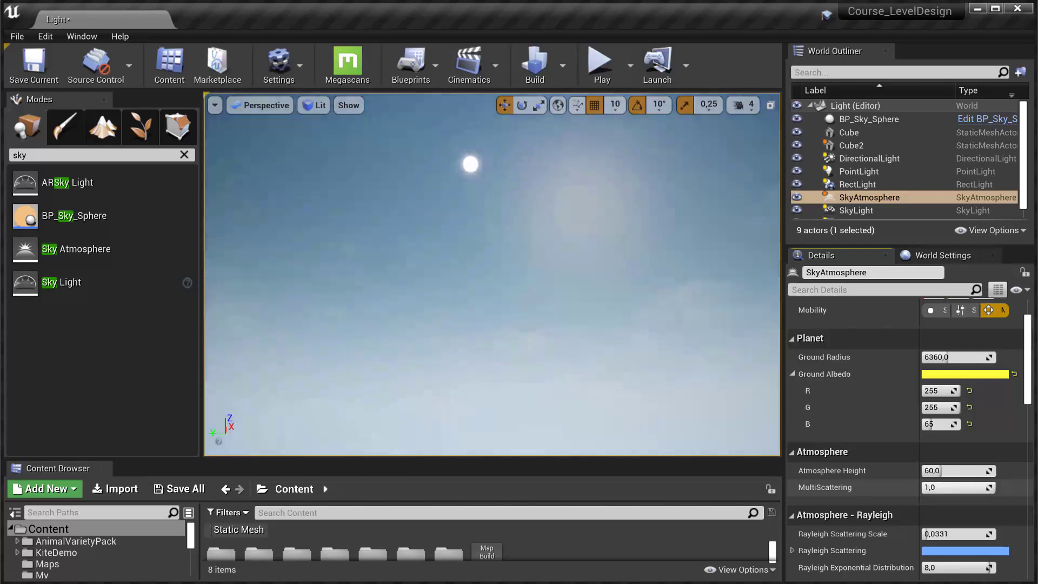
left_click(969, 391)
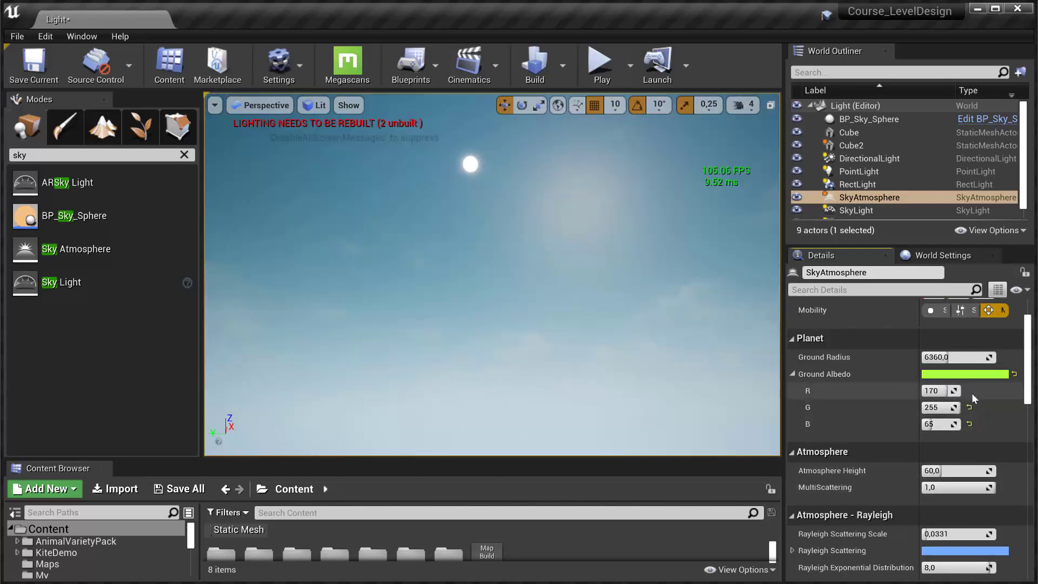
left_click(969, 424)
Step: Try a Rayleigh Scattering Scale of about 0.57, and reset it to its default
scroll(911, 410, "down", 3)
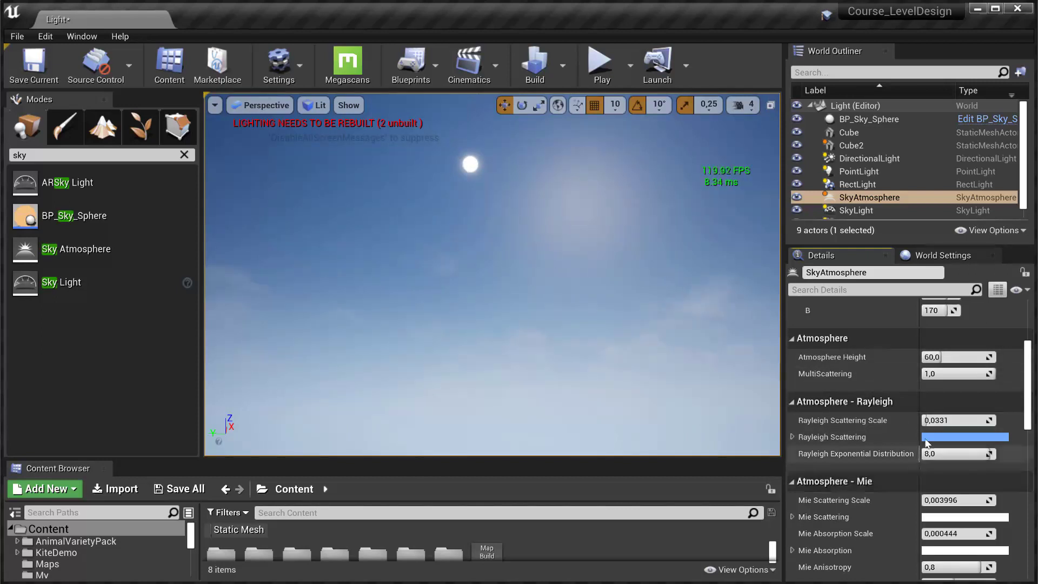
left_click_drag(954, 420, 975, 420)
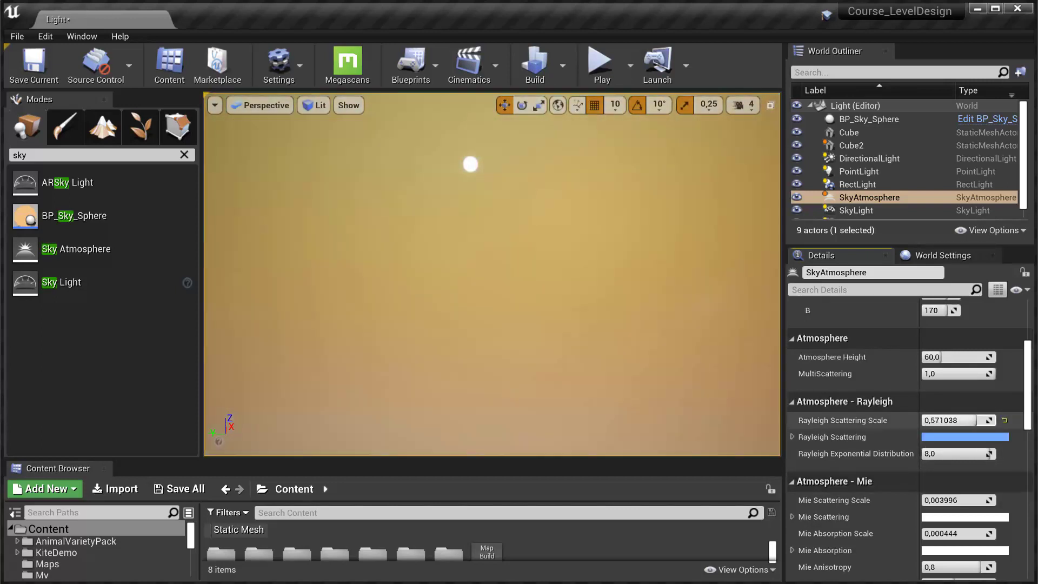
right_click_drag(540, 260, 464, 287)
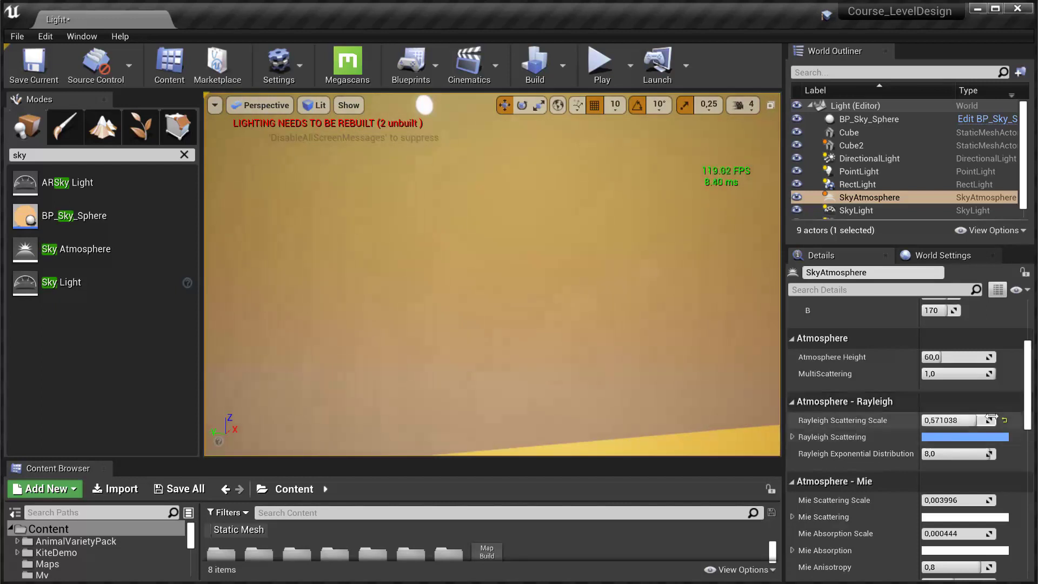
left_click(1005, 420)
Step: Try a Rayleigh Scattering Scale of about 0.093, and reset it to its default
left_click(793, 437)
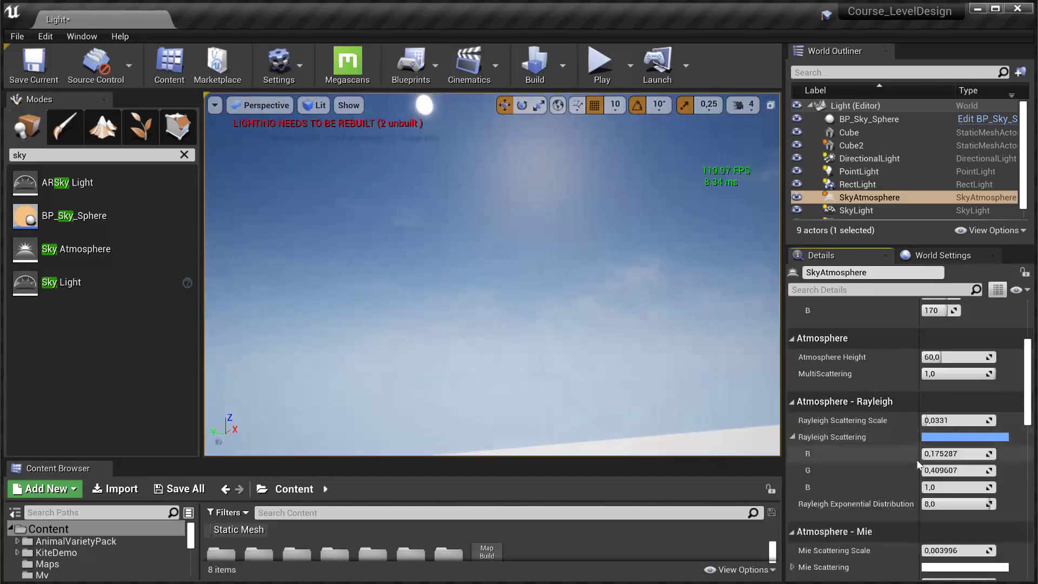
left_click_drag(940, 420, 1003, 455)
left_click(1003, 454)
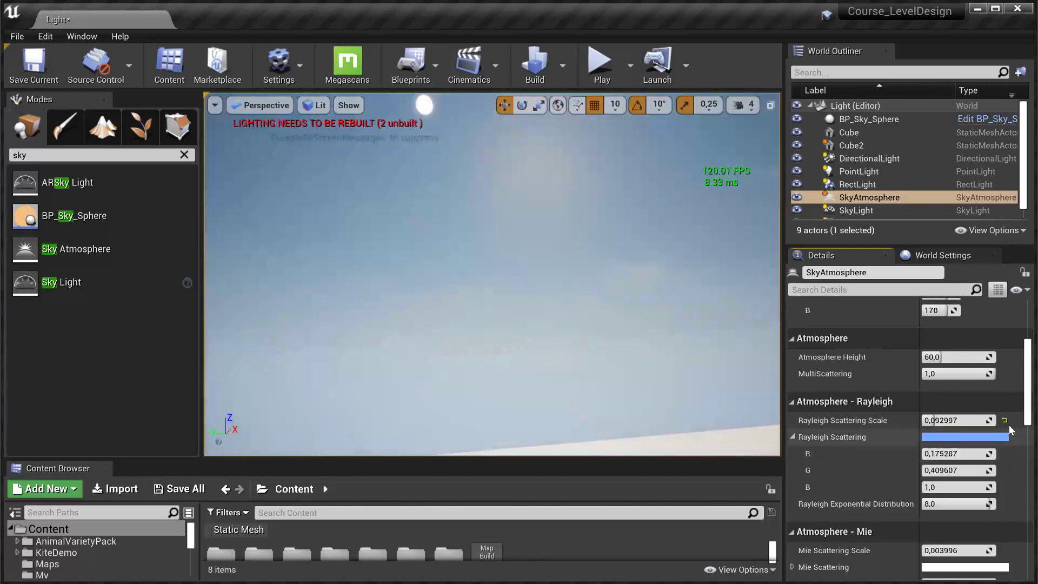
left_click(1005, 420)
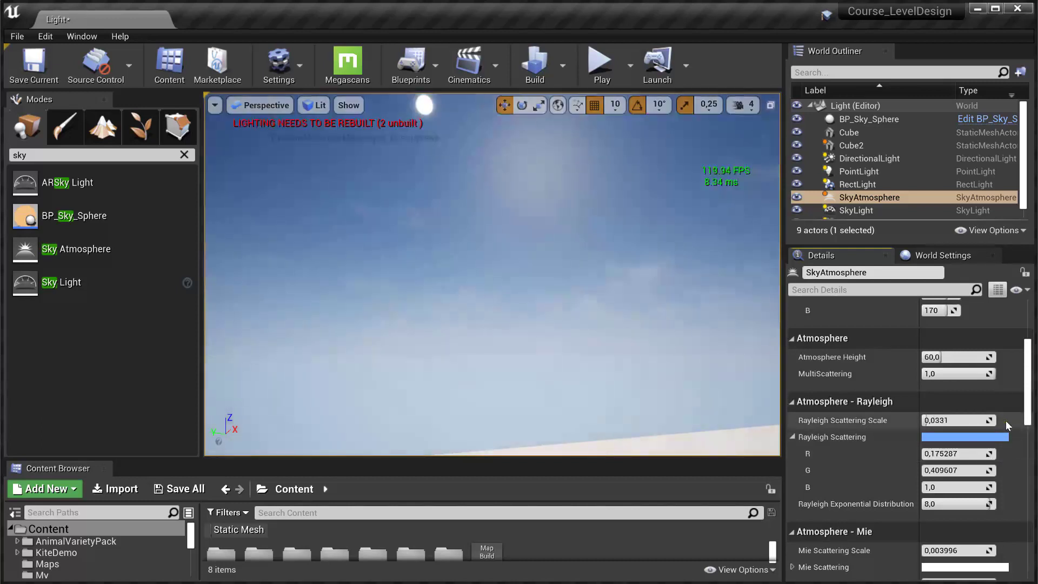
left_click(793, 437)
Step: Try Mie Scattering Scale values of about 0.146 and 0.161 against the sky and floor, and reset the scale
scroll(819, 453, "down", 3)
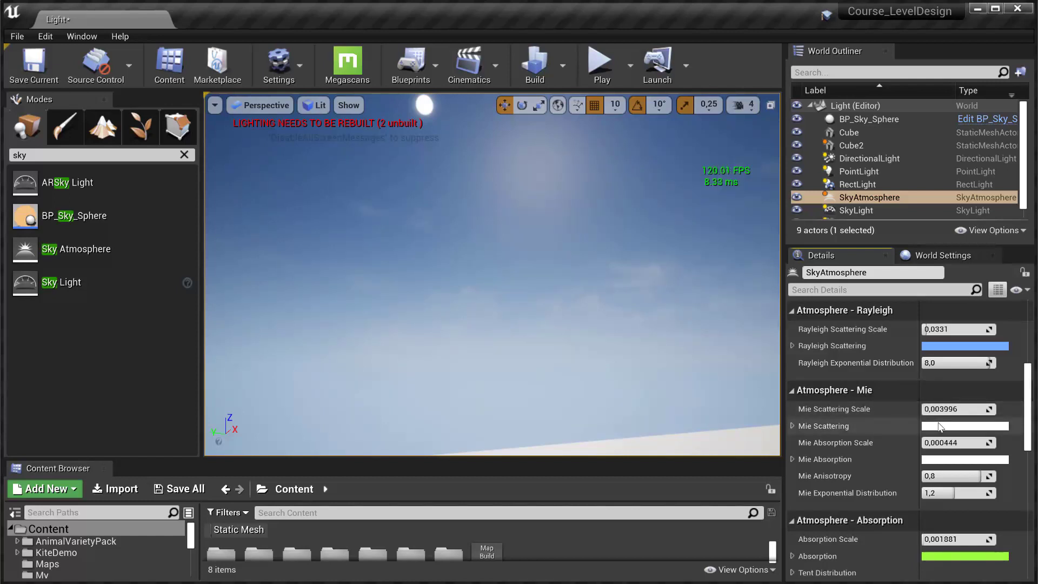
mouse_move(940, 409)
left_mouse_down()
mouse_move(952, 409)
mouse_move(928, 409)
left_mouse_up()
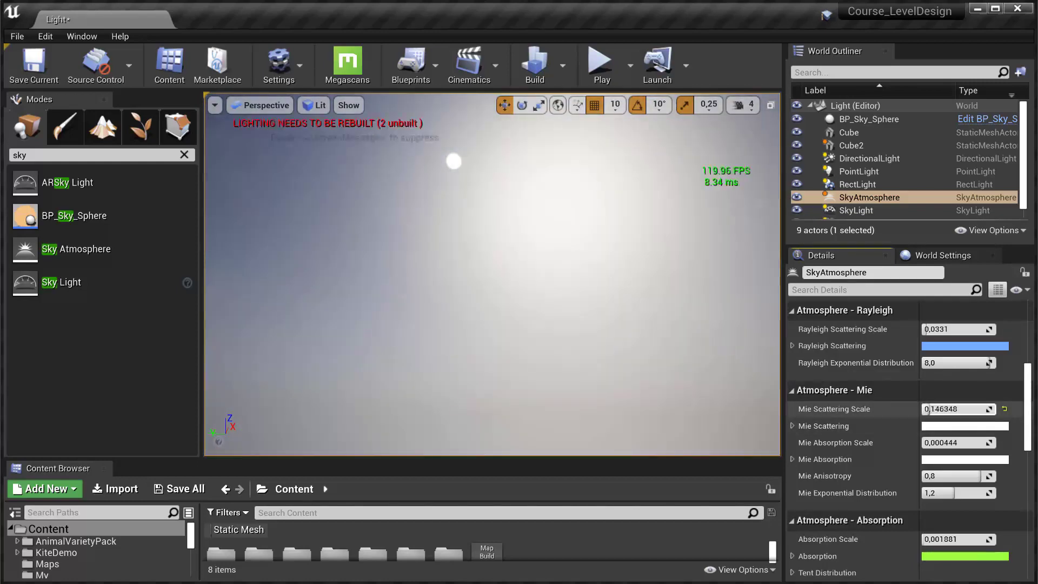
right_click_drag(492, 274, 573, 243)
right_click_drag(481, 227, 482, 260)
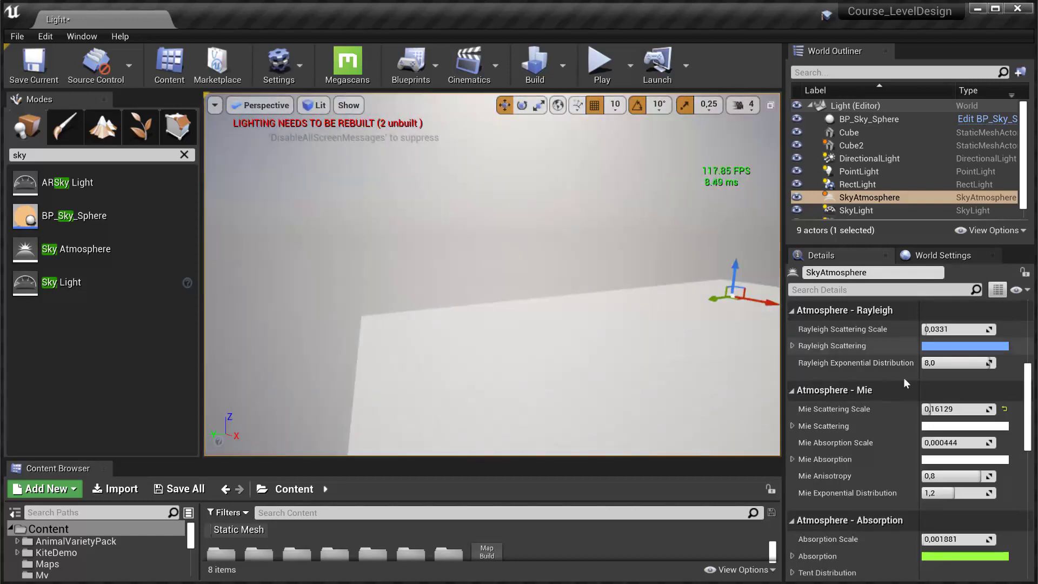
left_click(1005, 409)
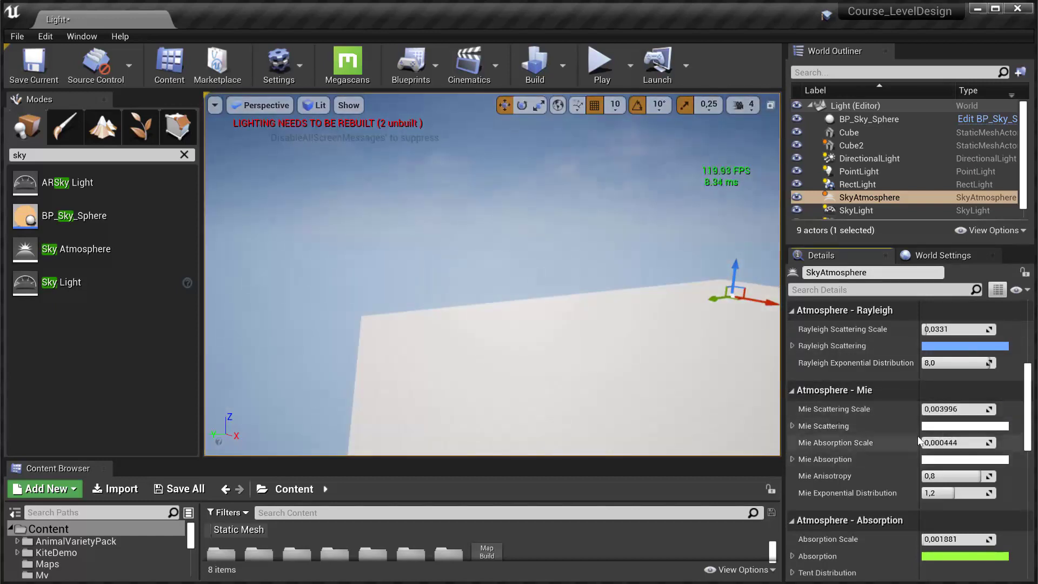
Step: Try a Mie Anisotropy of 0.999, and reset it to its default
scroll(915, 442, "down", 1)
left_click_drag(946, 430, 994, 431)
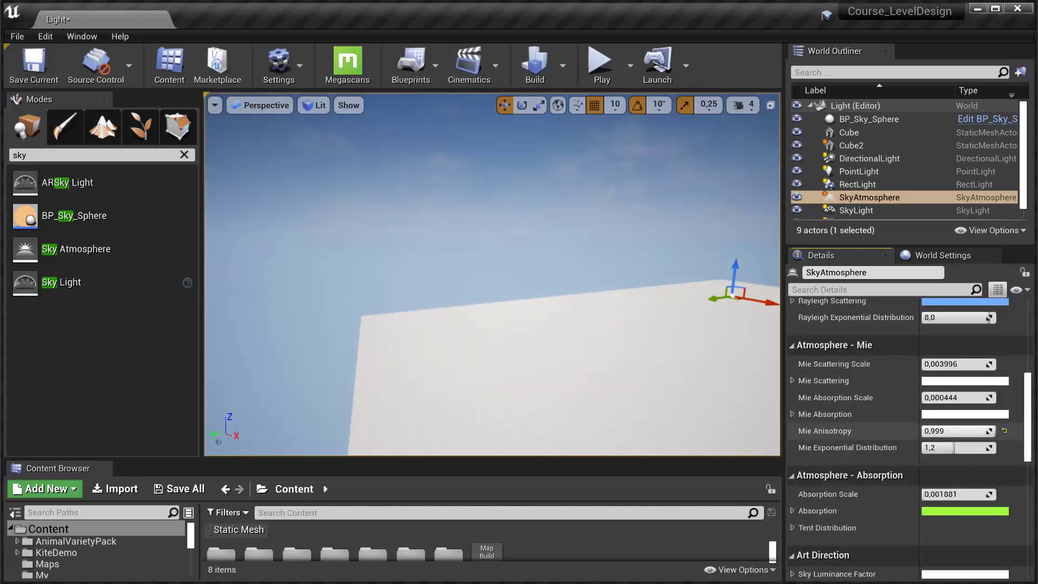
left_click(1004, 432)
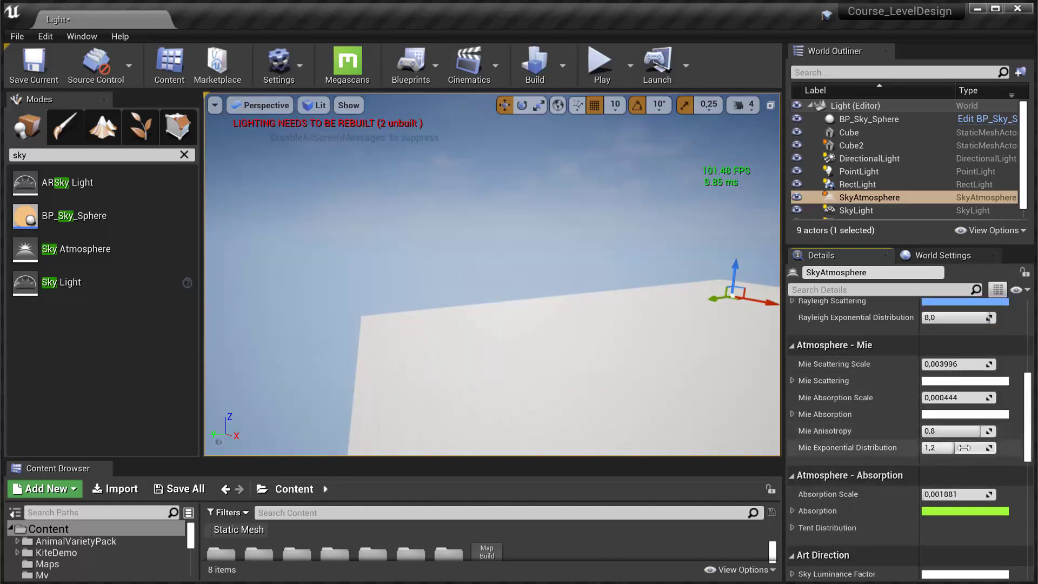
Step: Try an Absorption Scale of 0.2 with a red Absorption colour, cancel the colour change and reset the scale
scroll(963, 432, "down", 3)
right_click_drag(372, 317, 372, 316)
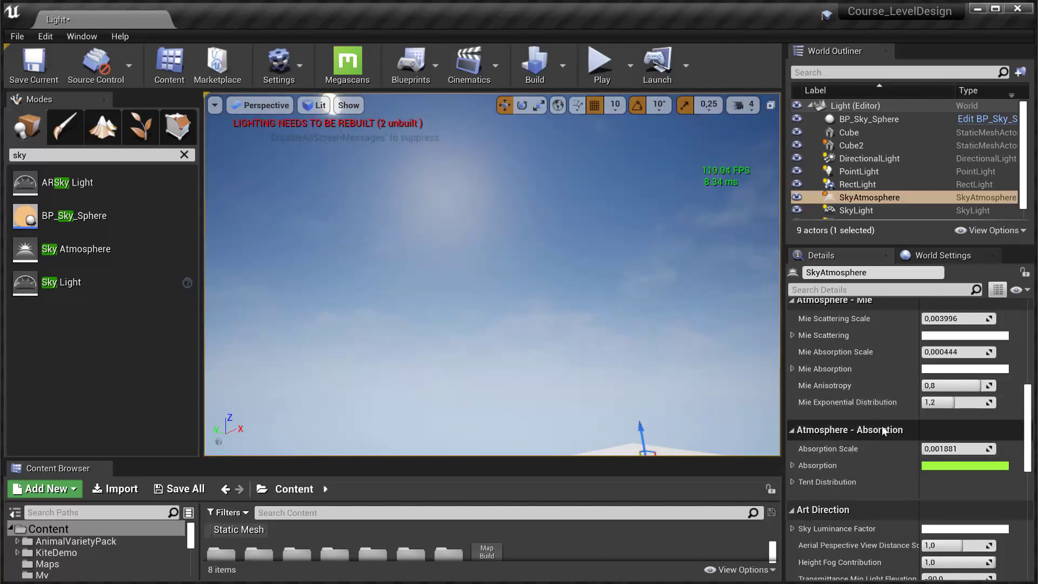
right_click_drag(549, 327, 497, 319)
mouse_move(952, 449)
left_mouse_down()
mouse_move(989, 448)
mouse_move(951, 449)
left_mouse_up()
mouse_move(994, 448)
left_mouse_down()
mouse_move(980, 448)
mouse_move(994, 449)
left_mouse_up()
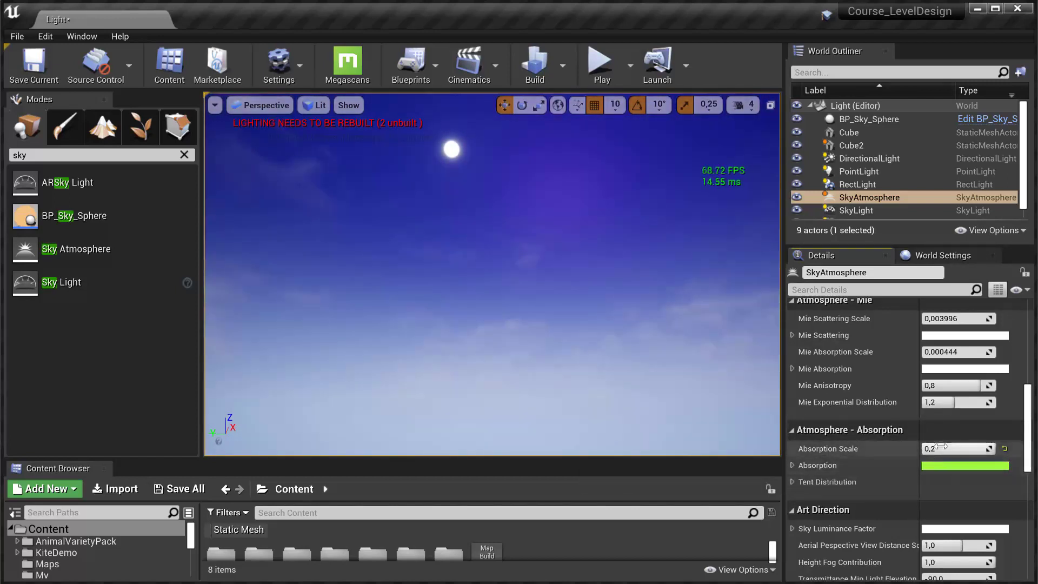
left_click(955, 466)
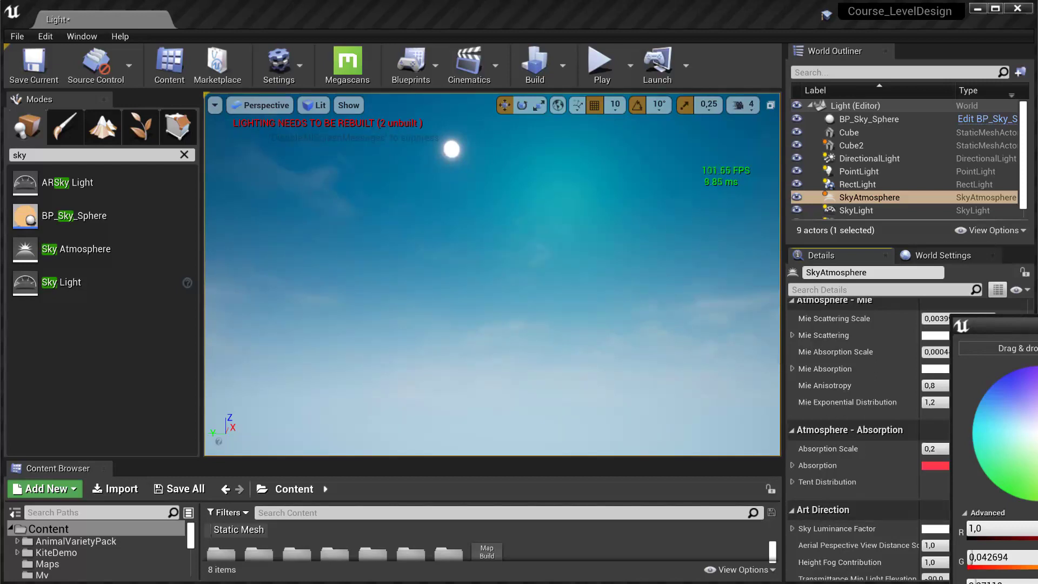
key("Escape")
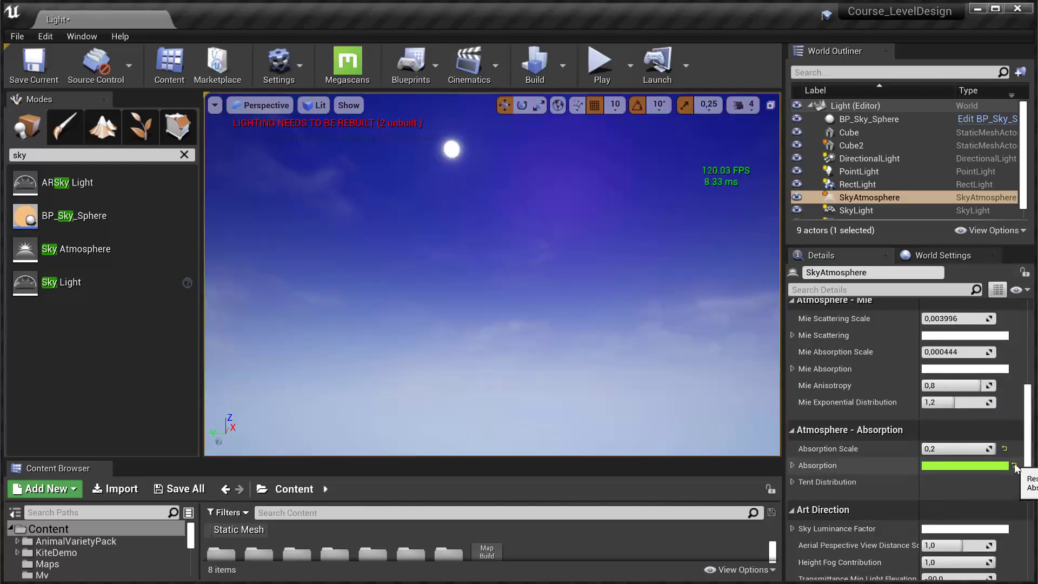
left_click(1005, 448)
Step: Look through the Sky Atmosphere's Art Direction and Rendering settings and back over its Mie and Rayleigh settings
scroll(853, 470, "down", 3)
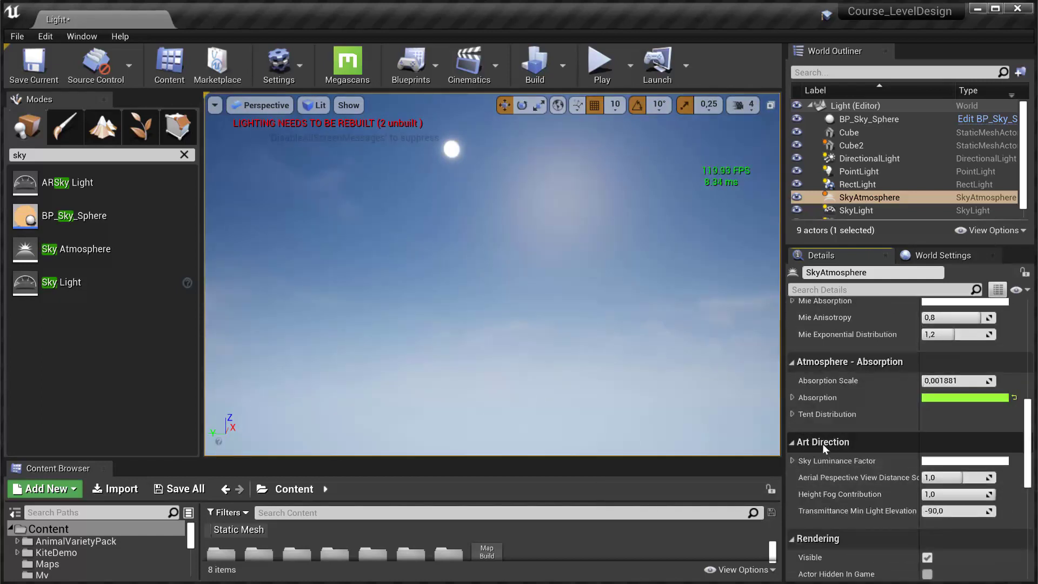
scroll(836, 449, "down", 4)
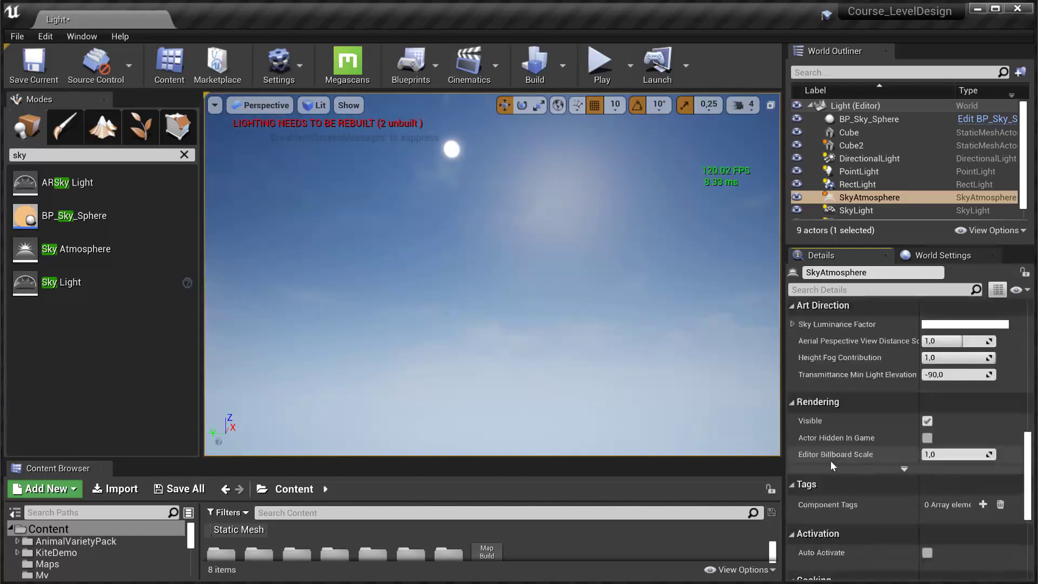
scroll(833, 461, "down", 2)
scroll(833, 460, "up", 2)
scroll(919, 432, "up", 3)
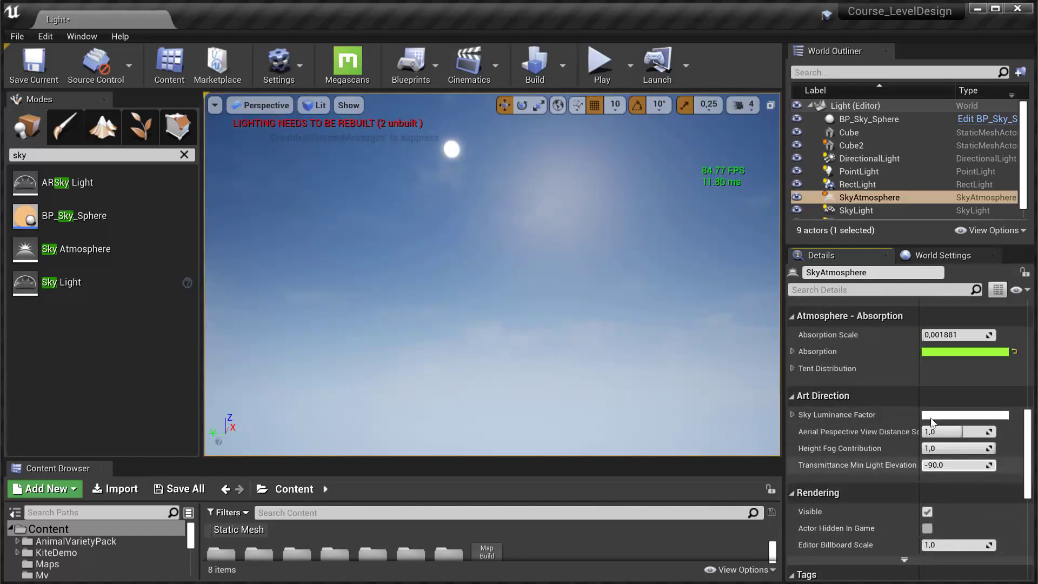
scroll(931, 422, "up", 3)
scroll(919, 455, "up", 6)
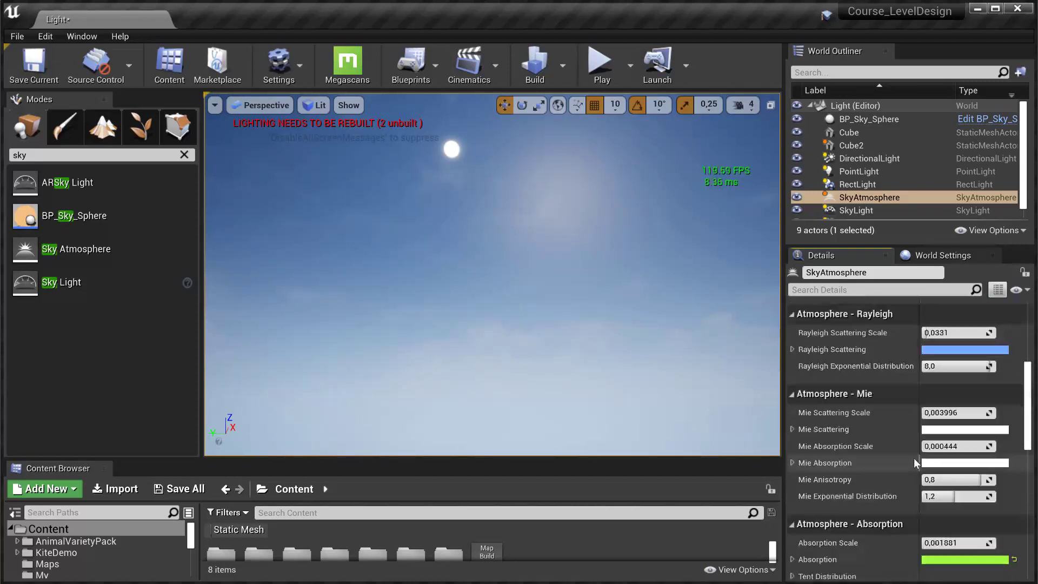
Step: Set the camera speed to 8 and fly the camera backwards, far away from the floor
right_click_drag(746, 392, 762, 204)
key("s")
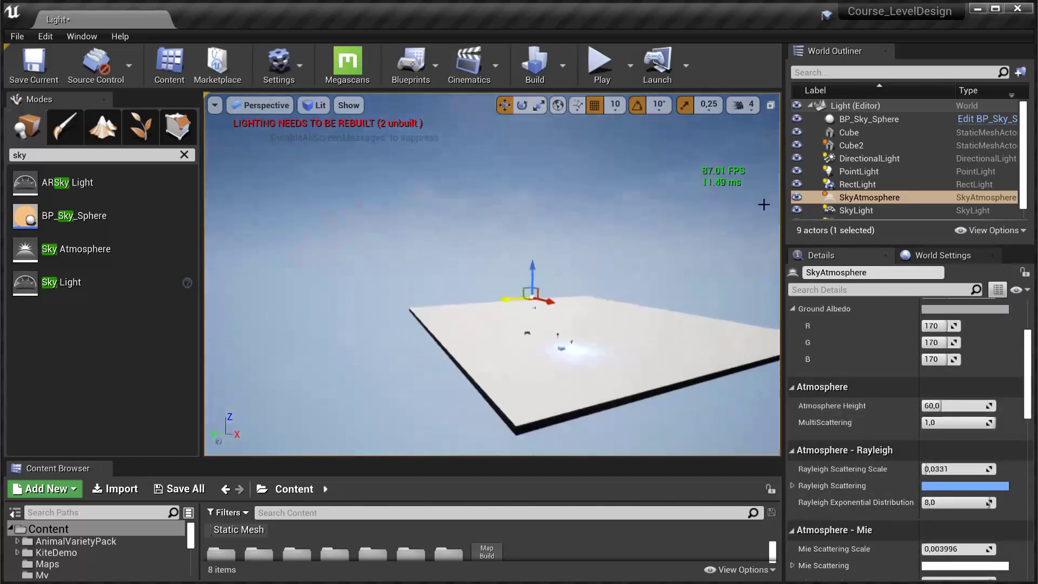
left_click(750, 111)
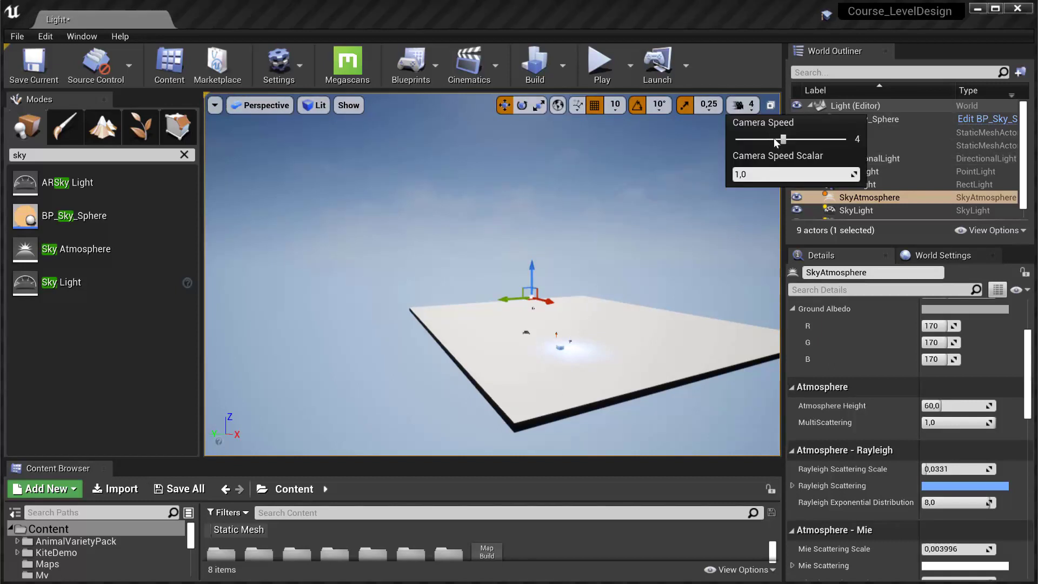
key("s")
right_click_drag(688, 232, 711, 297)
key("s")
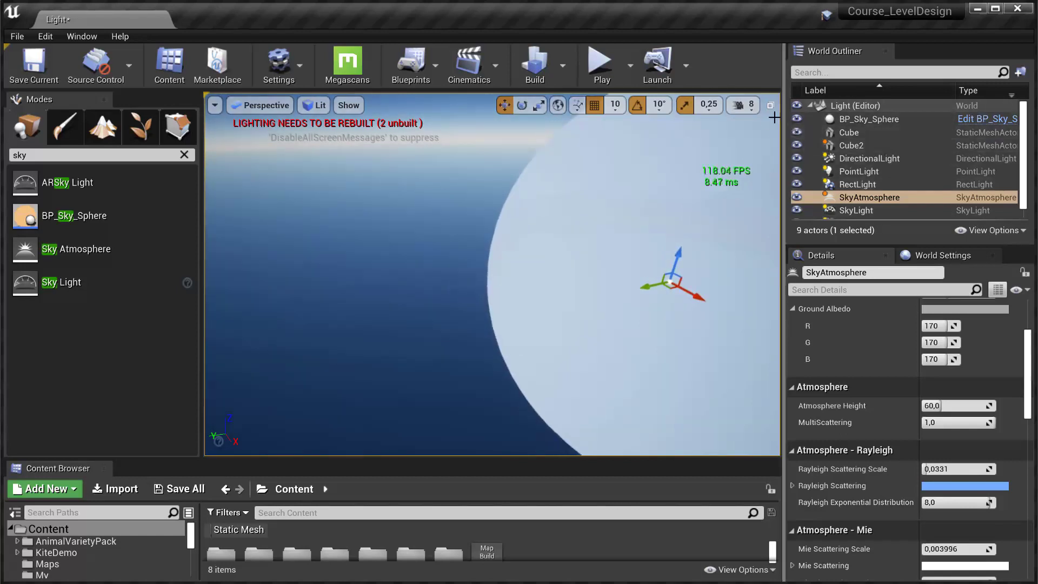
Step: Raise the Camera Speed Scalar to about 70.57 and fly into space until the planet's curved upper part fills the view
left_click(744, 105)
left_click_drag(803, 175, 802, 174)
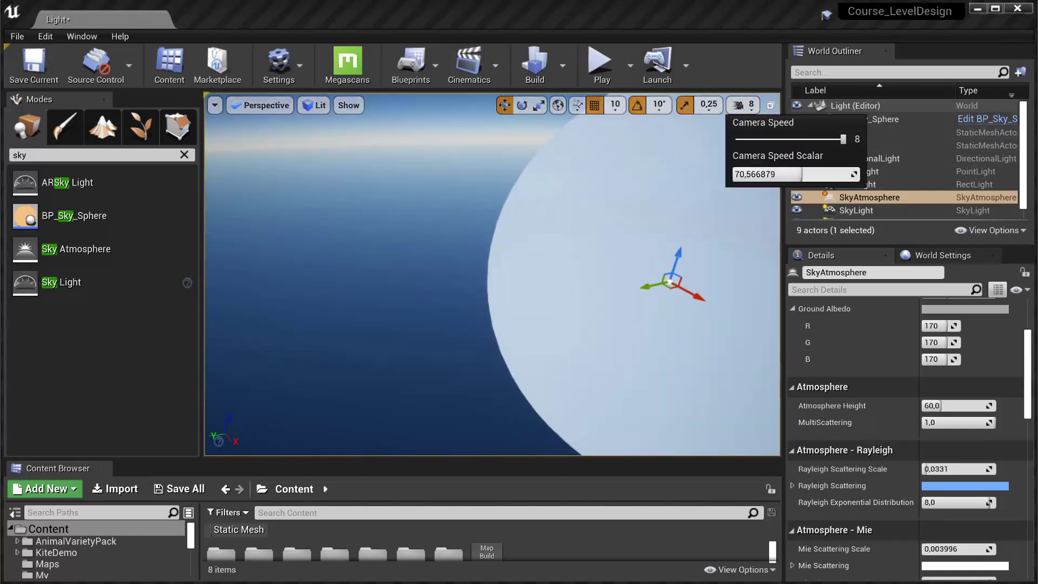
key("s")
right_click_drag(671, 233, 714, 238)
right_click_drag(595, 295, 597, 209)
left_click(743, 105)
key("w")
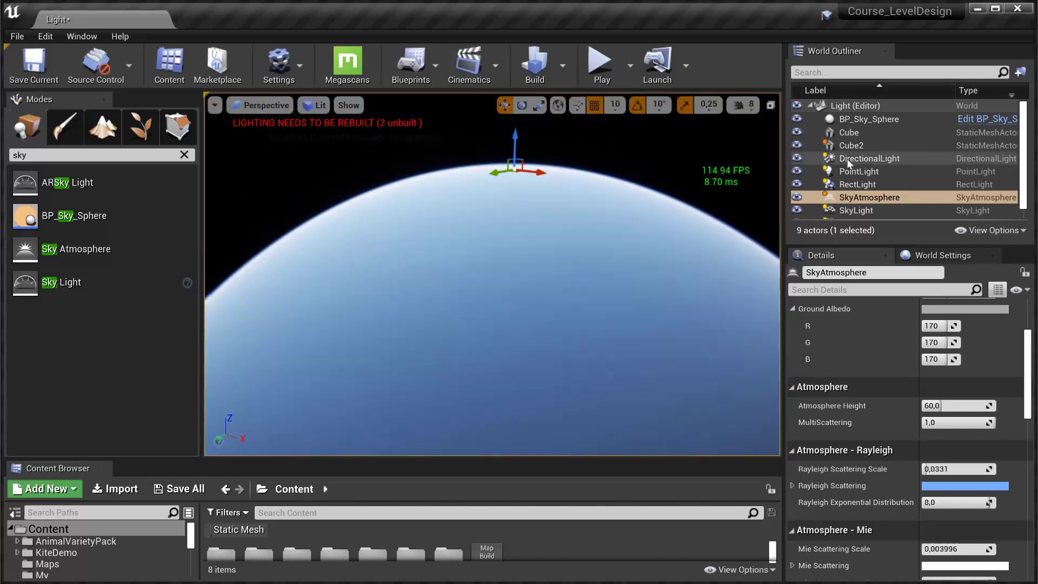
Step: Try Ground Radius values of 6000, 3000 and 5000 for the planet
scroll(971, 439, "up", 5)
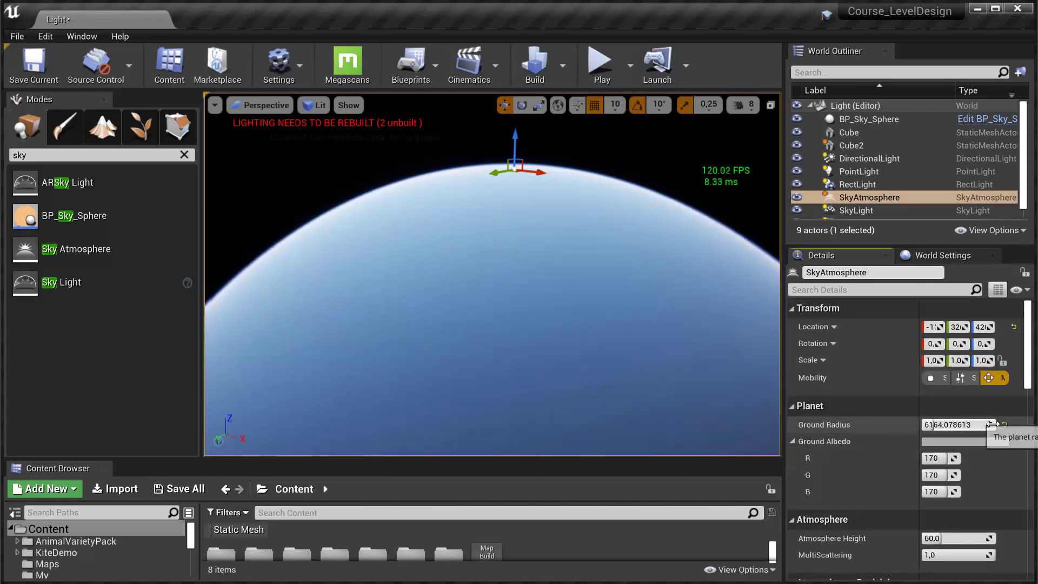
left_click_drag(972, 426, 962, 425)
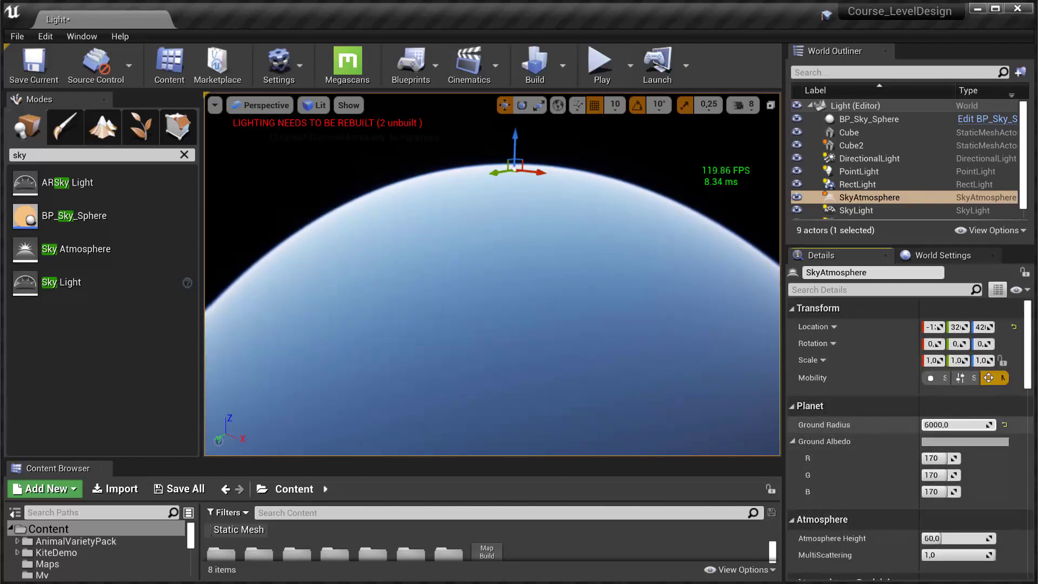
type("3000")
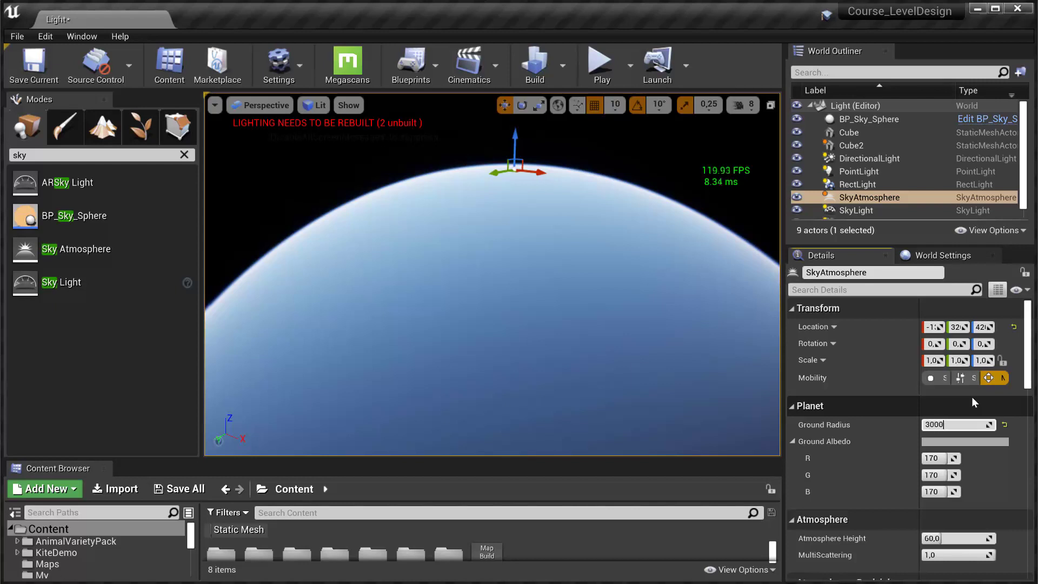
key("Return")
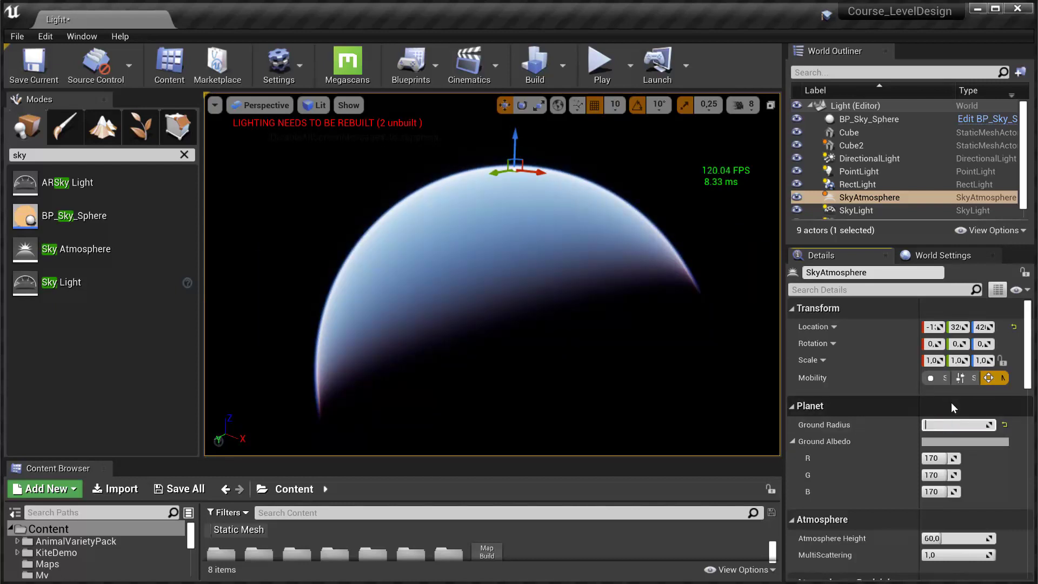
type("5000")
key("Return")
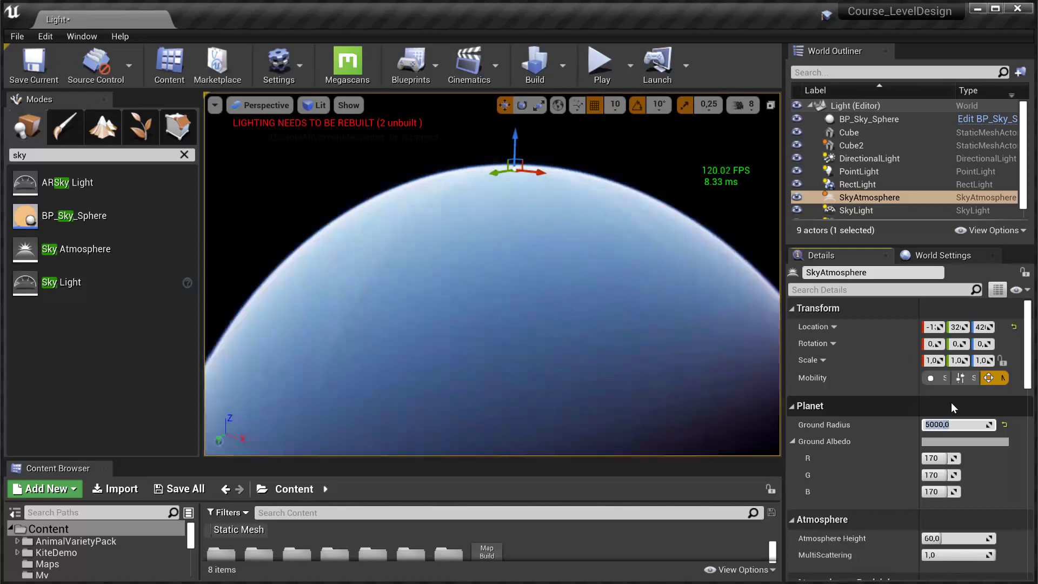
Step: Try an Atmosphere Height of 200
scroll(894, 502, "down", 1)
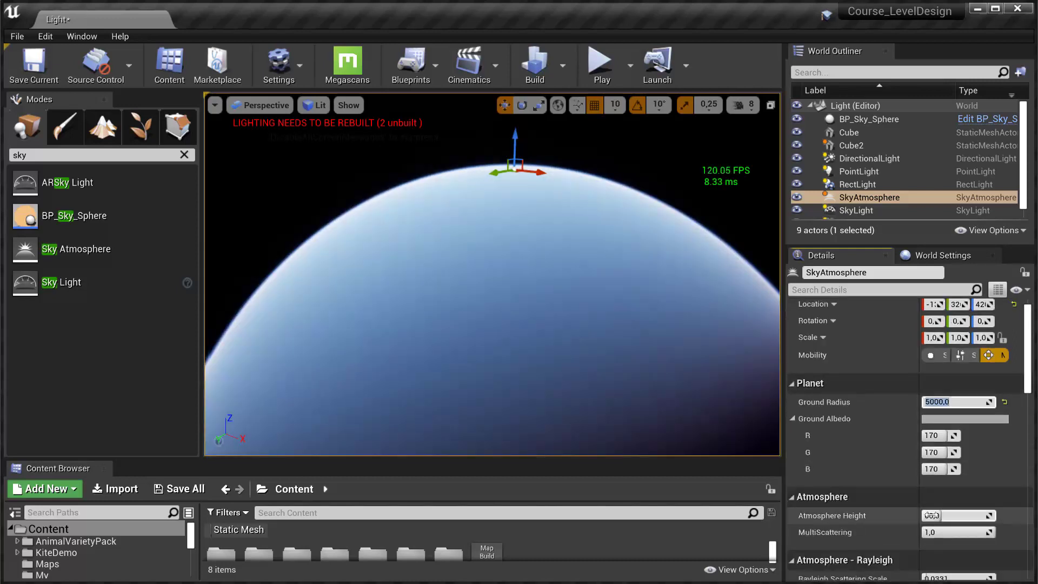
left_click_drag(934, 515, 930, 494)
scroll(935, 516, "down", 1)
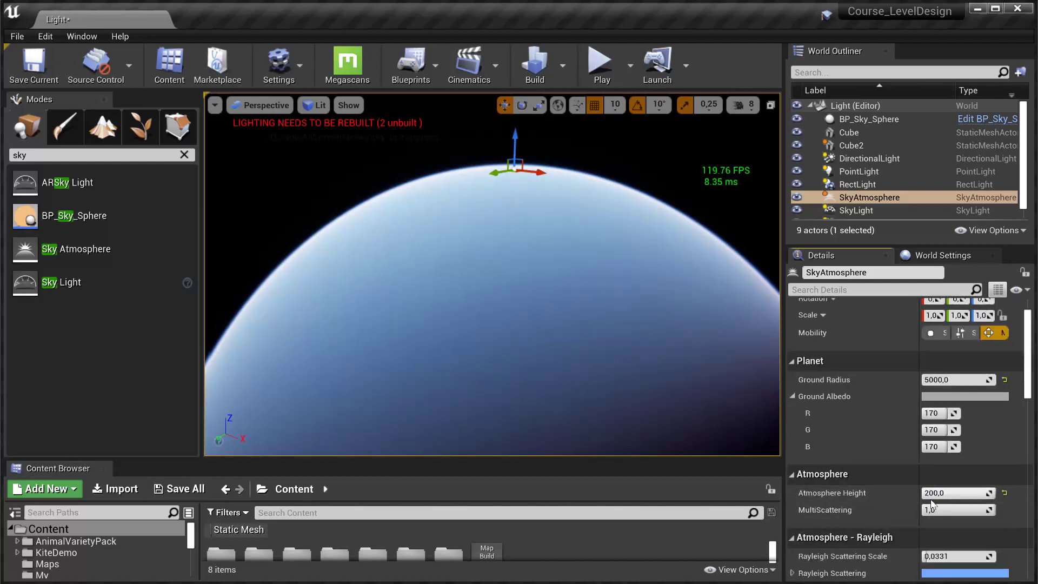
Step: Set the planet's Ground Radius to 100
left_click(962, 380)
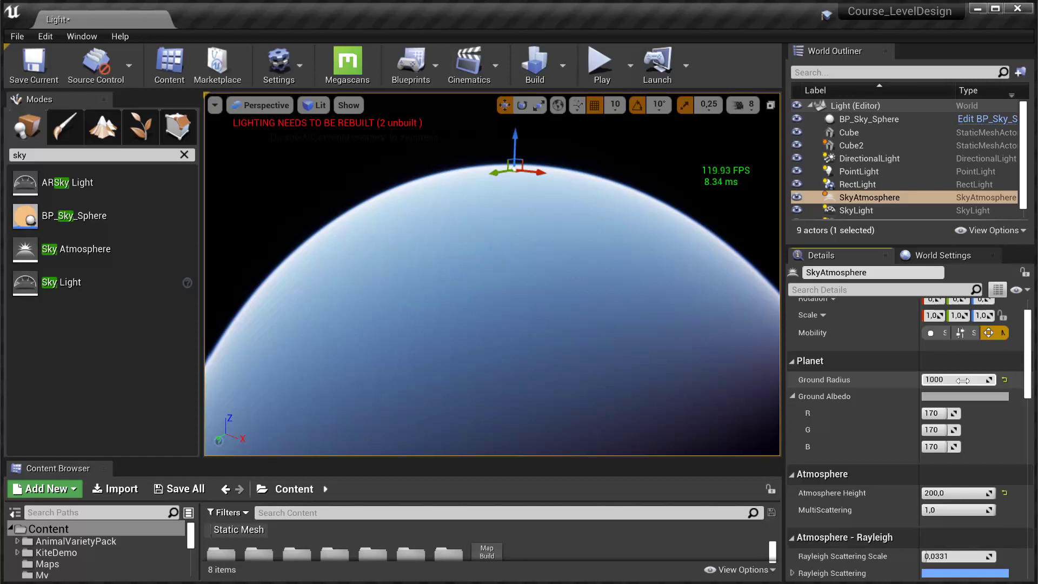
type("1000")
key("BackSpace")
key("Return")
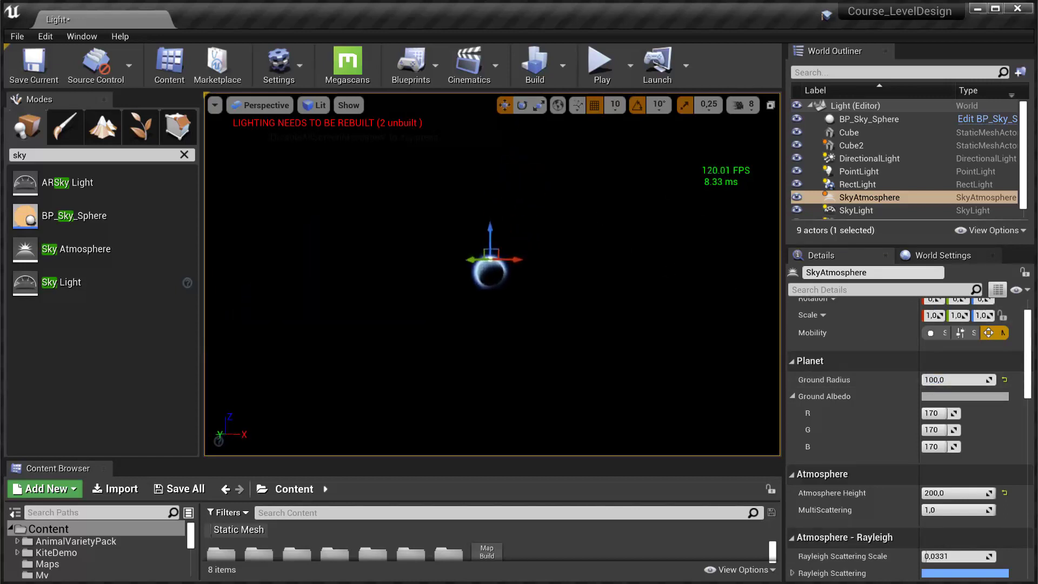
Step: Fly towards and away from the small planet to examine its atmosphere glow from several distances
key("w")
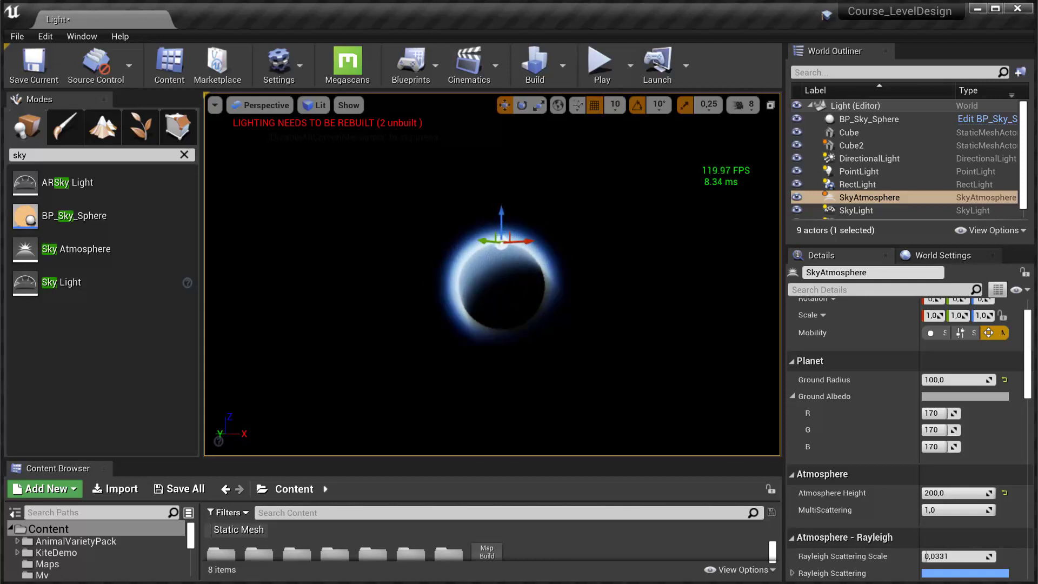
key("w")
key("s")
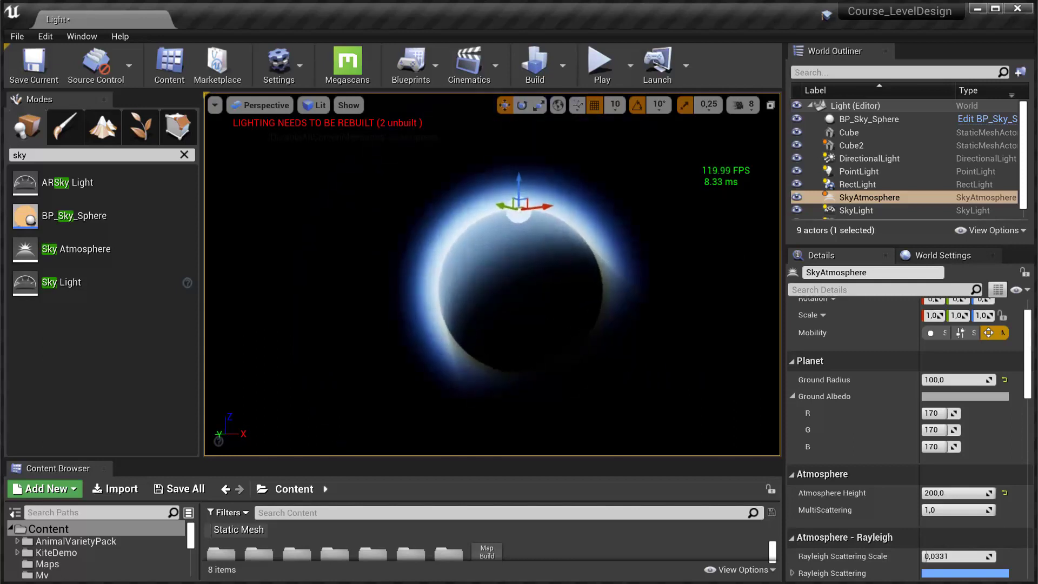
key("w")
key("s")
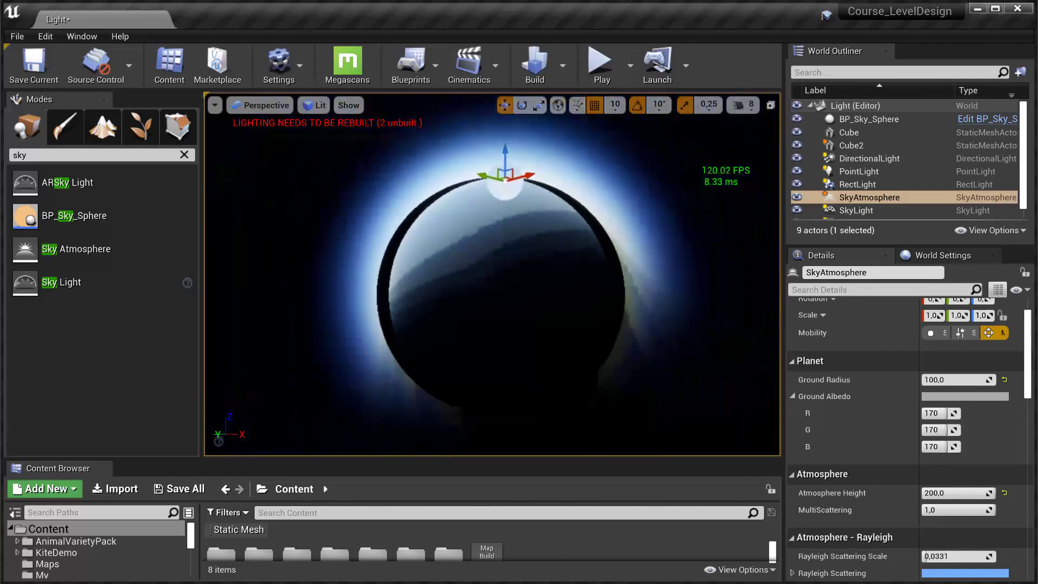
key("s")
key("w")
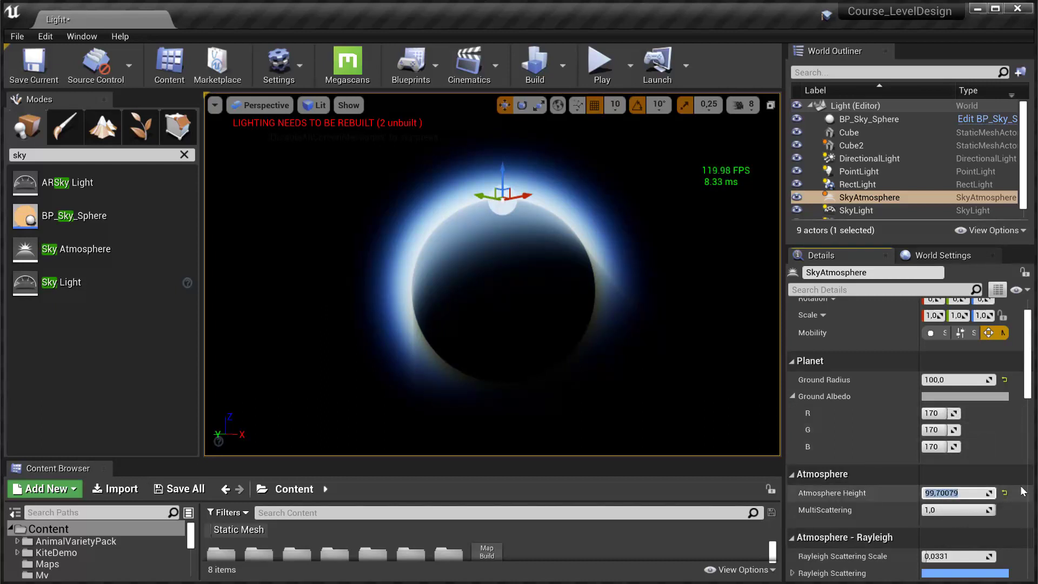
Step: Try an Atmosphere Height of 10, set it to 200 and look at the planet from different sides
key("Return")
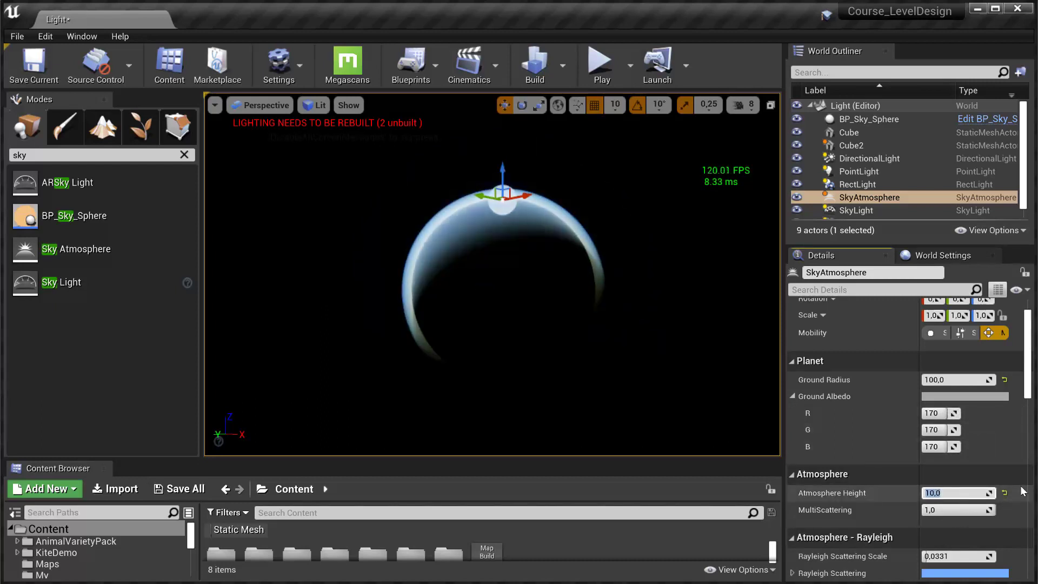
key("Return")
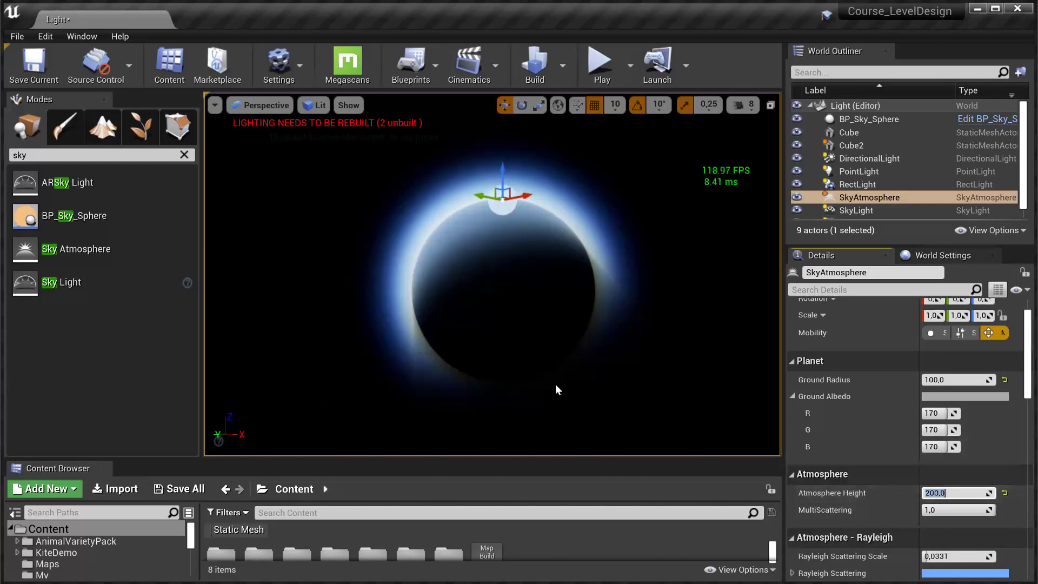
right_click_drag(494, 355, 605, 354)
right_click_drag(454, 357, 425, 357)
right_click_drag(629, 373, 694, 373)
Step: Try a Rayleigh Scattering Scale of about 0.24 and a Mie Scattering Scale of about 0.033, resetting each to its default
mouse_move(931, 557)
left_mouse_down()
mouse_move(962, 556)
mouse_move(926, 557)
mouse_move(952, 557)
mouse_move(939, 557)
left_mouse_up()
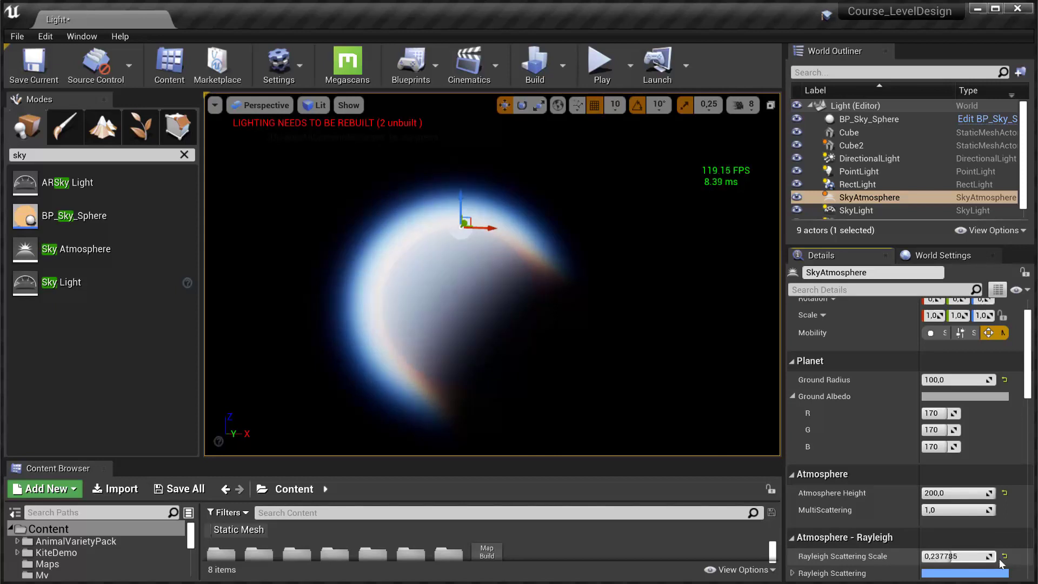
left_click(1005, 556)
scroll(1005, 540, "down", 3)
left_click_drag(952, 522, 967, 527)
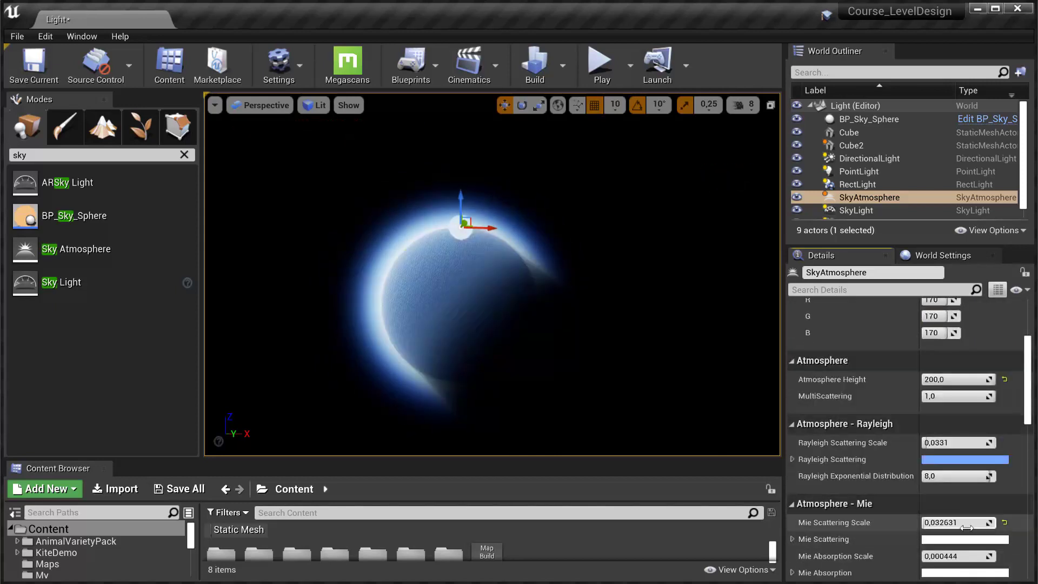
left_click(1006, 522)
scroll(989, 530, "down", 5)
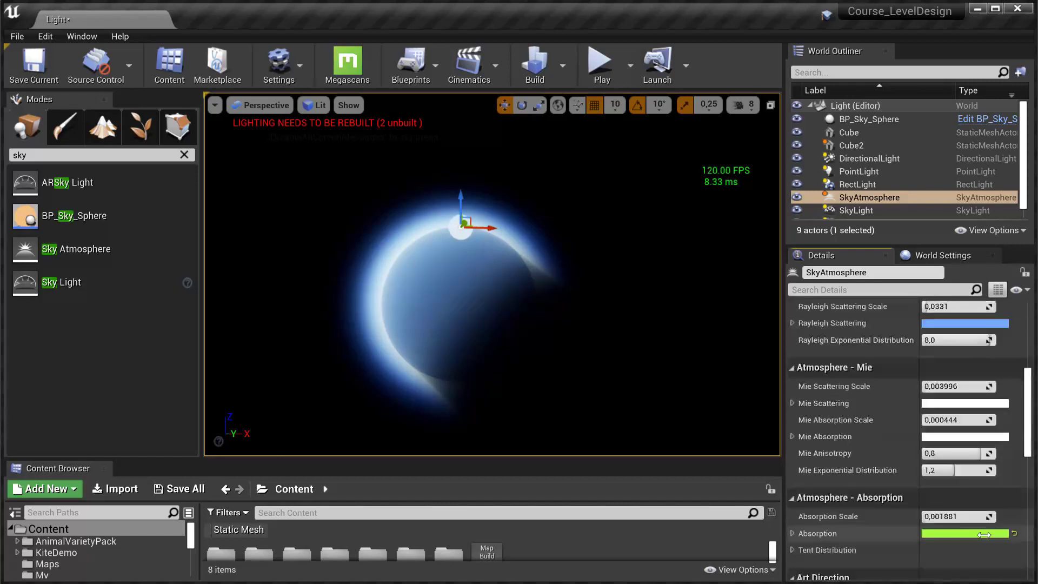
scroll(943, 518, "up", 3)
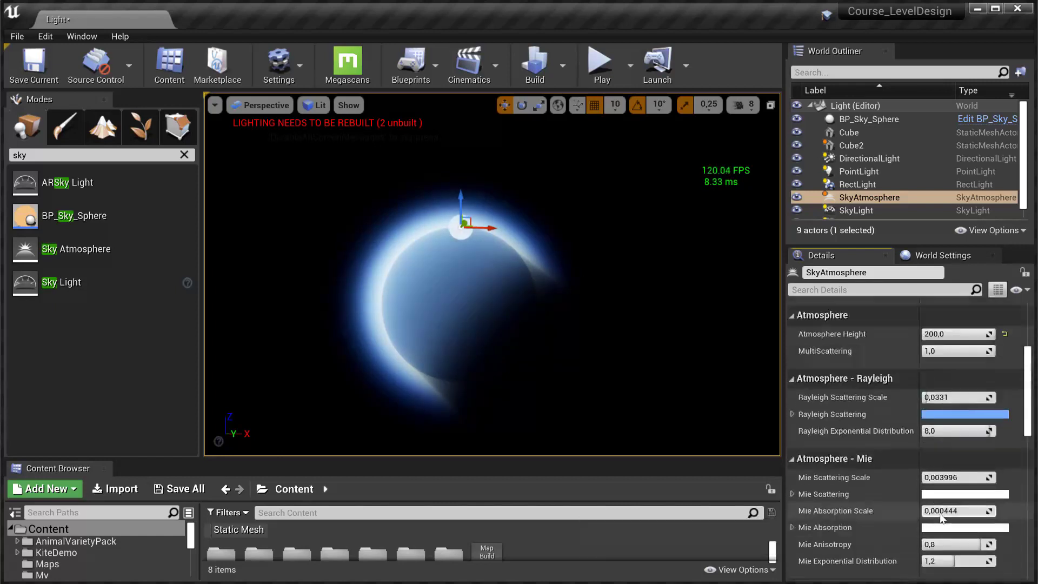
scroll(941, 517, "up", 4)
Step: Return the view from space to the Cube floor and reduce the camera speed to 3 along with its speed scalar
right_click_drag(554, 353, 373, 354)
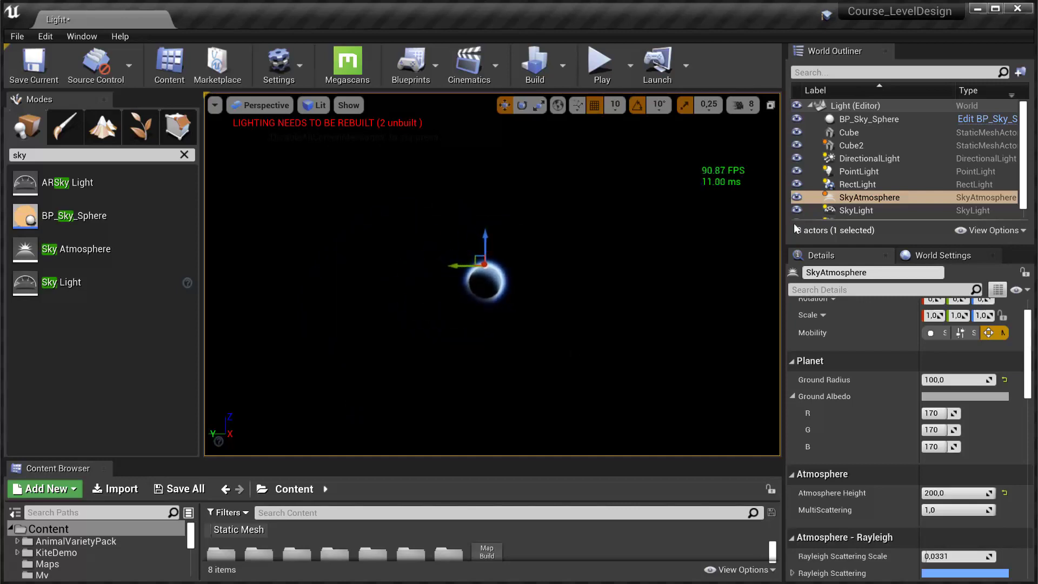
double_click(867, 134)
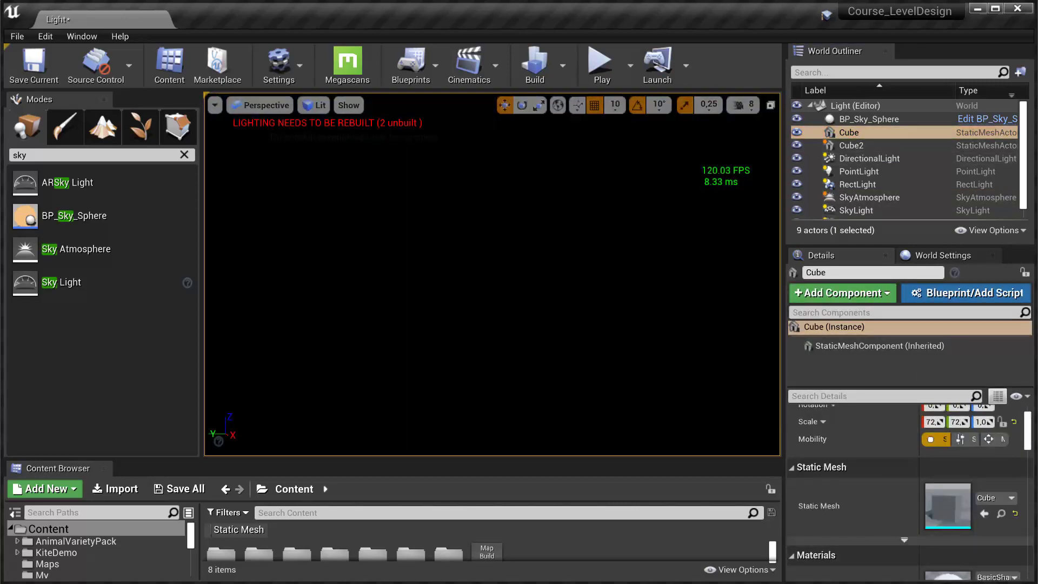
right_click_drag(492, 275, 578, 283)
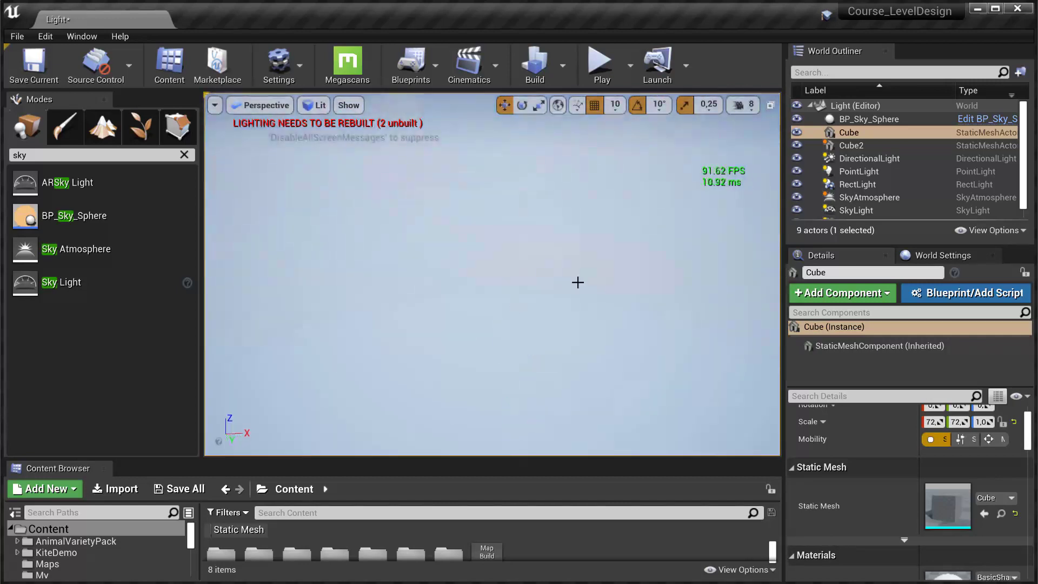
key("f")
left_click(743, 104)
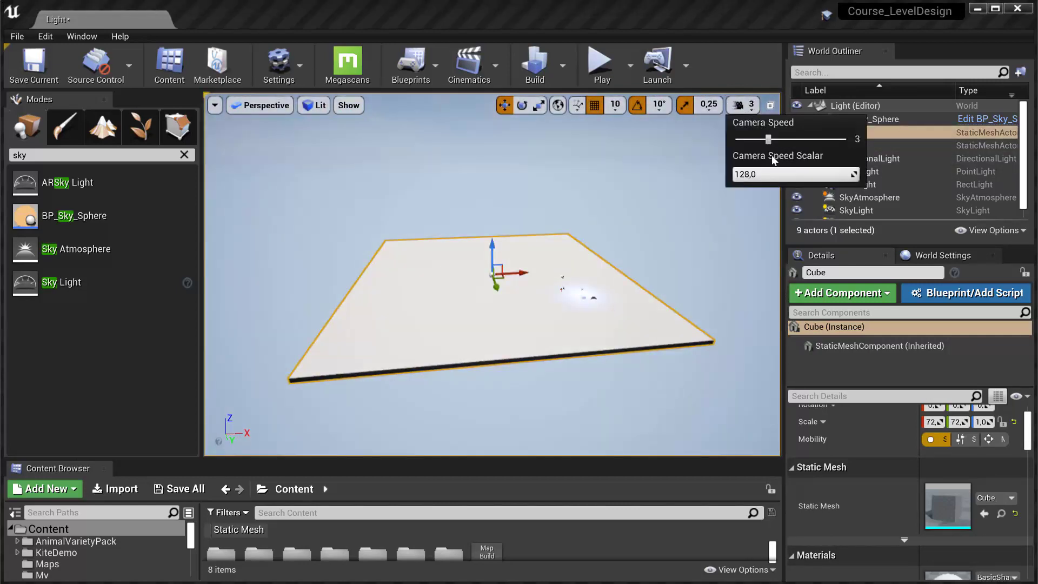
left_click_drag(811, 176, 734, 176)
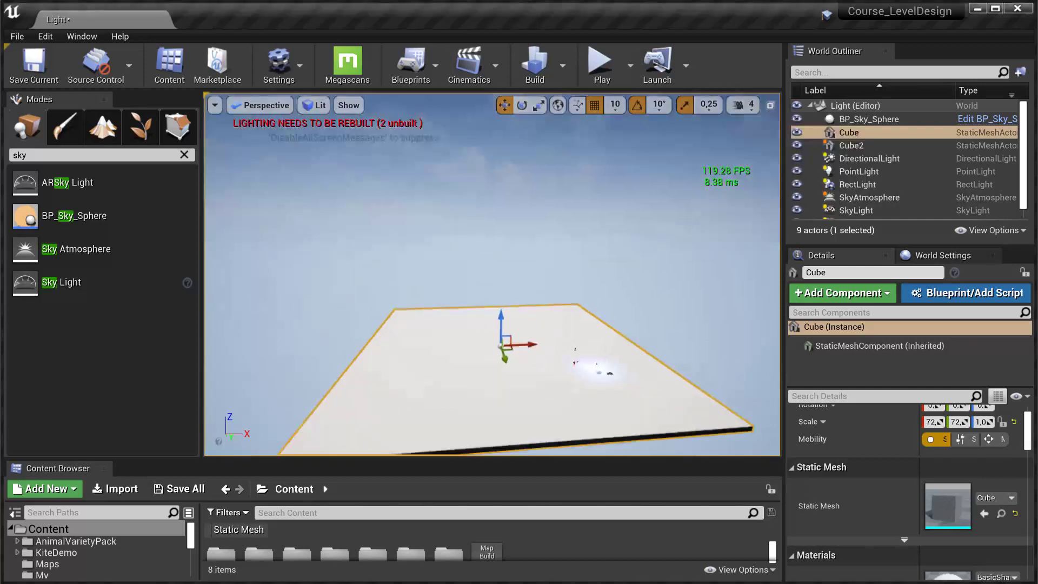